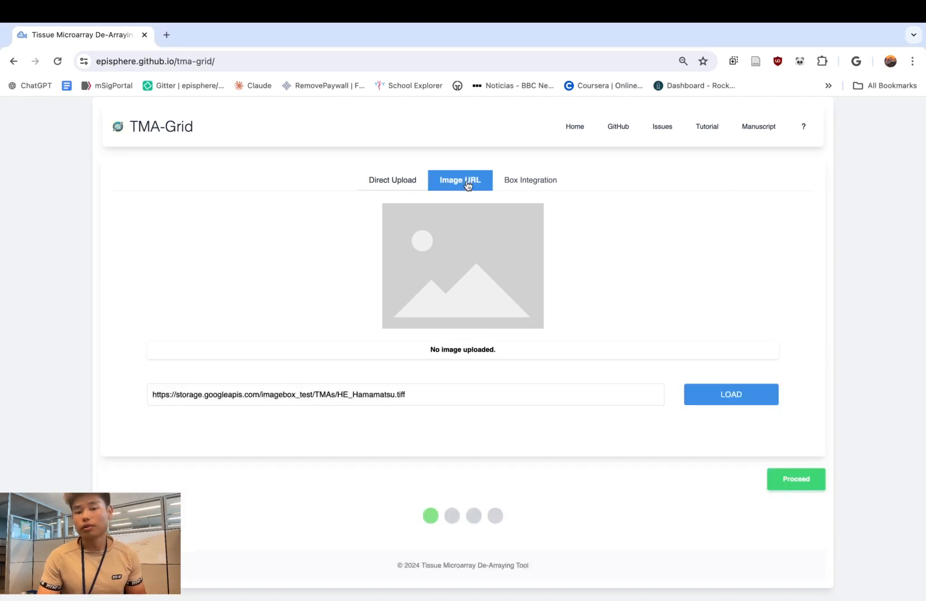
- Load the tissue microarray image from the prefilled HE_Hamamatsu.tiff URL and proceed to core segmentation
left_click(523, 183)
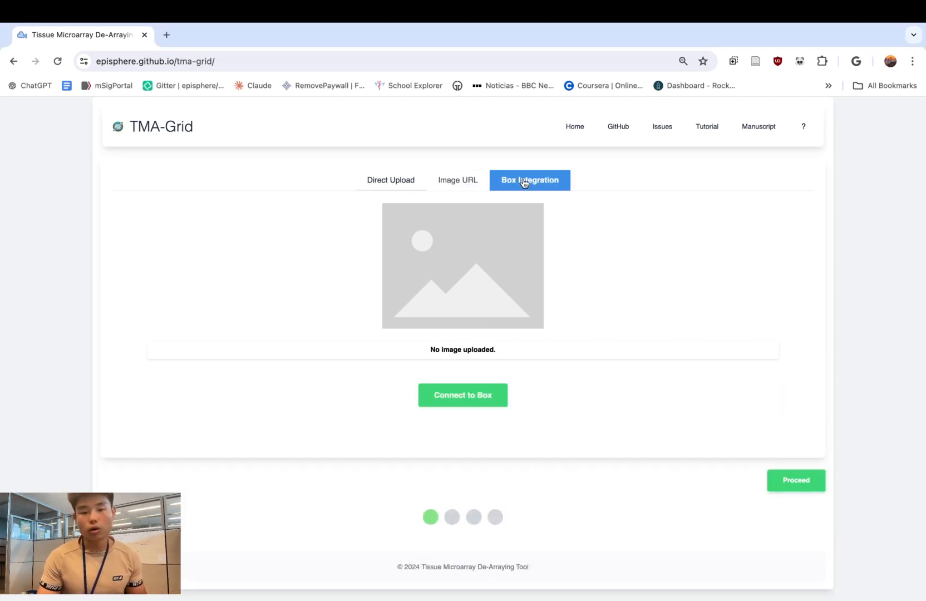
left_click(475, 187)
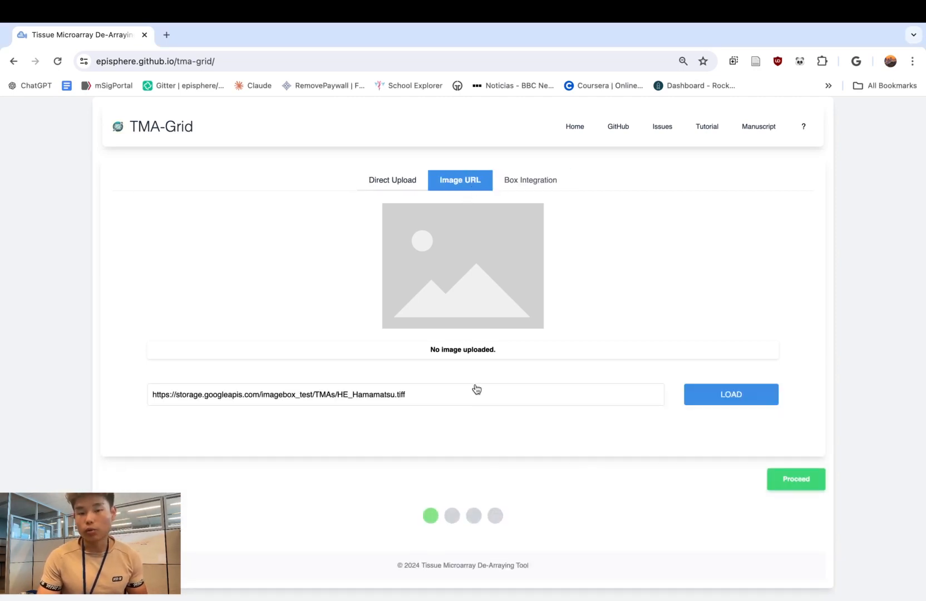
left_click(748, 395)
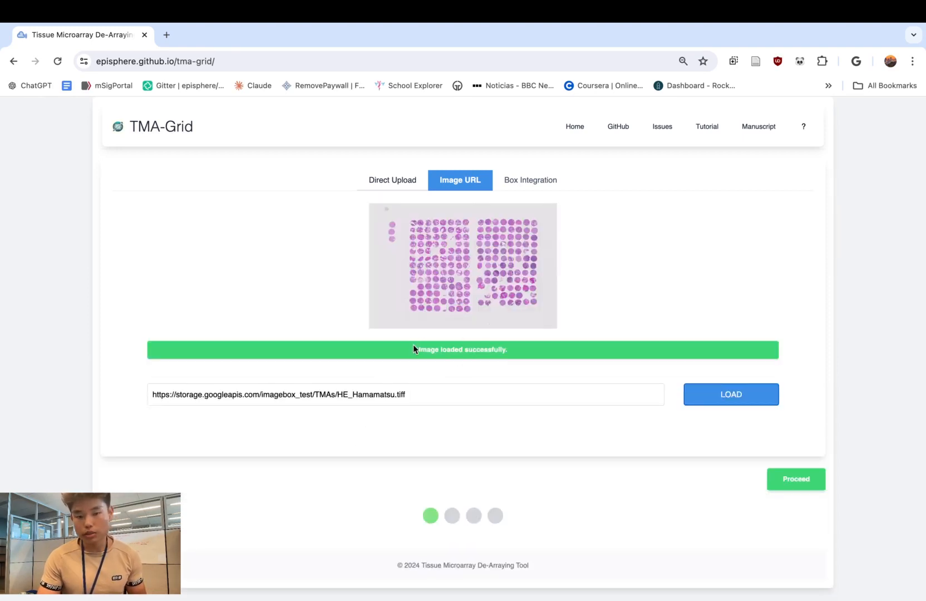
left_click(802, 487)
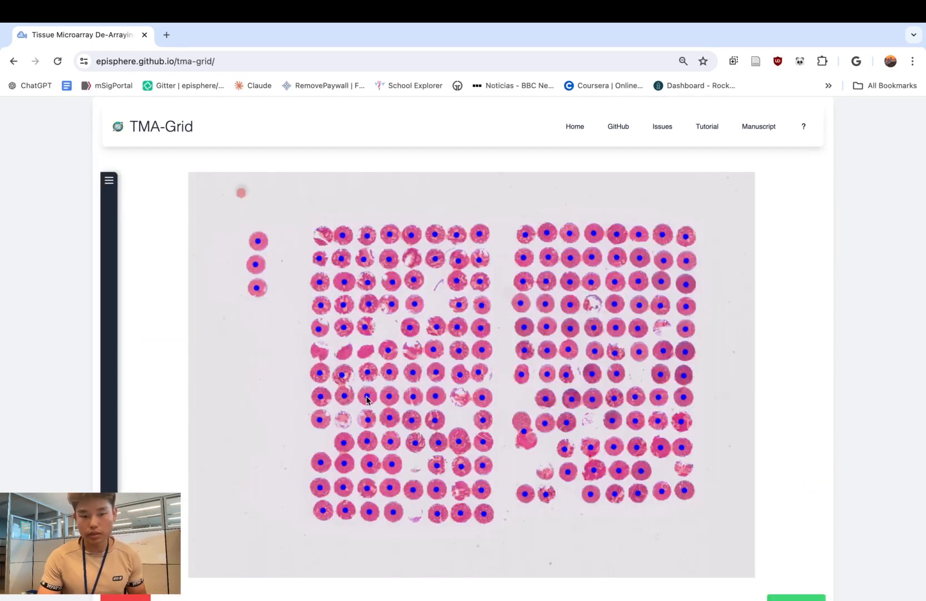
- Apply a segmentation sensitivity of 0.31 to the image, and reapply the segmentation with the sensitivity at 0.05
scroll(367, 399, "down", 1)
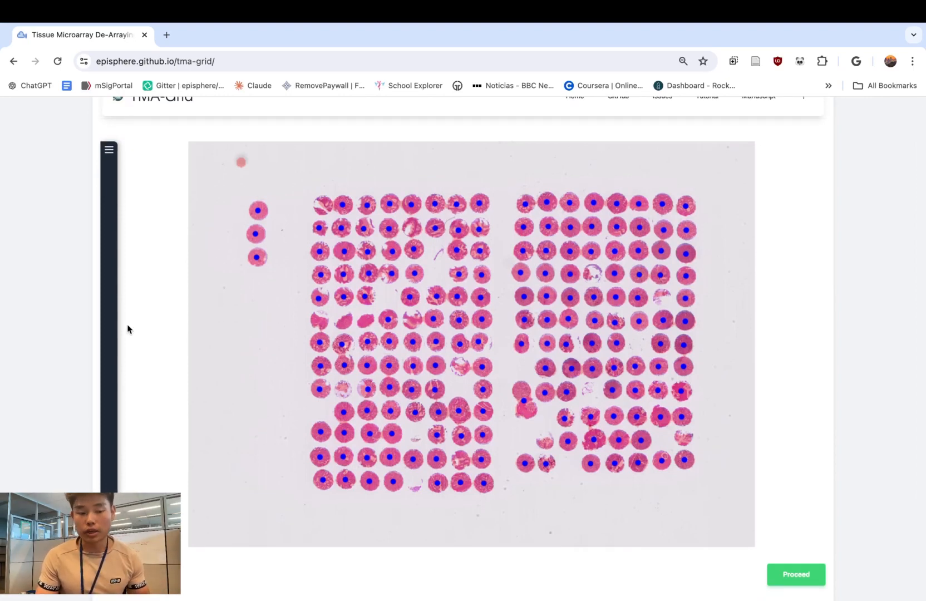
left_click(110, 333)
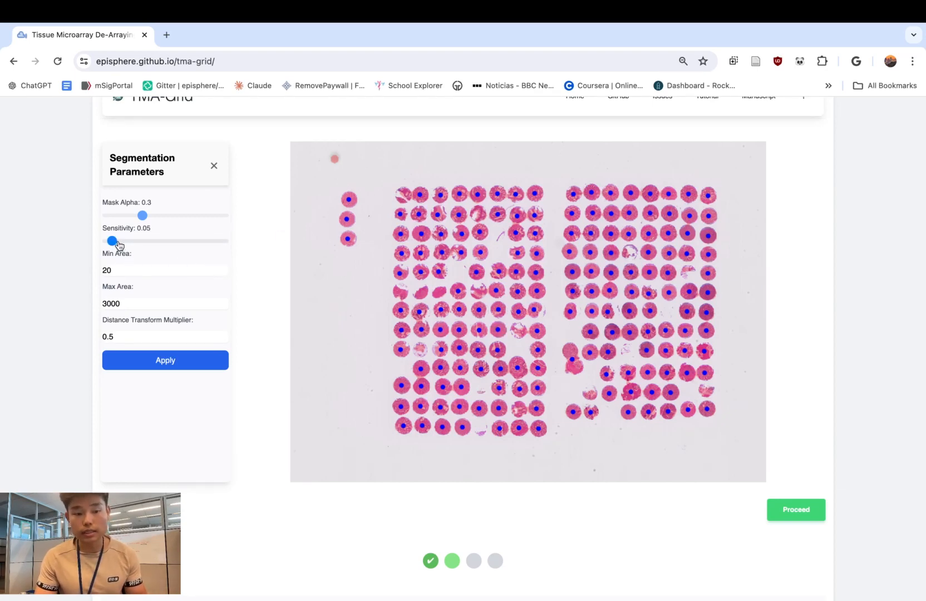
left_click_drag(114, 243, 143, 245)
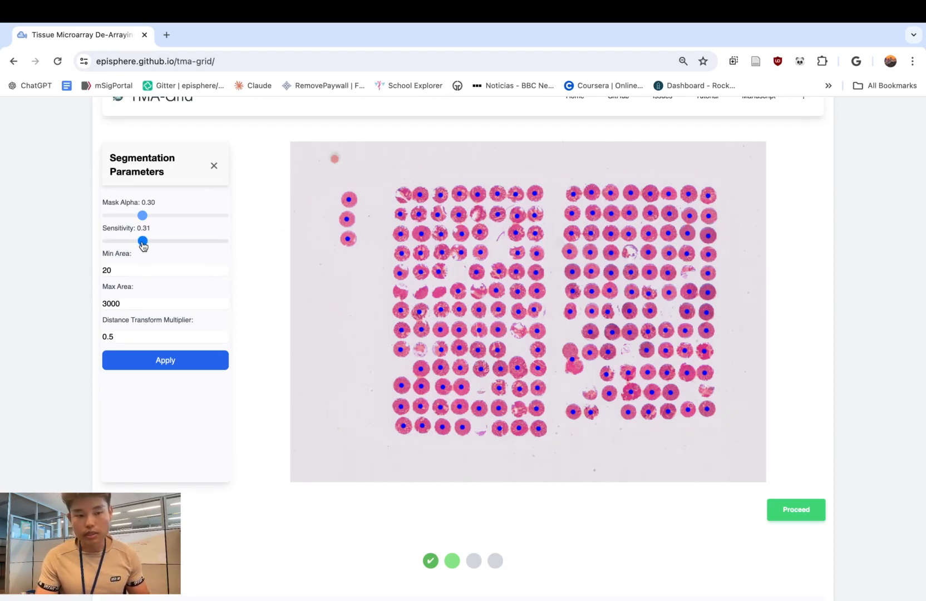
left_click(190, 360)
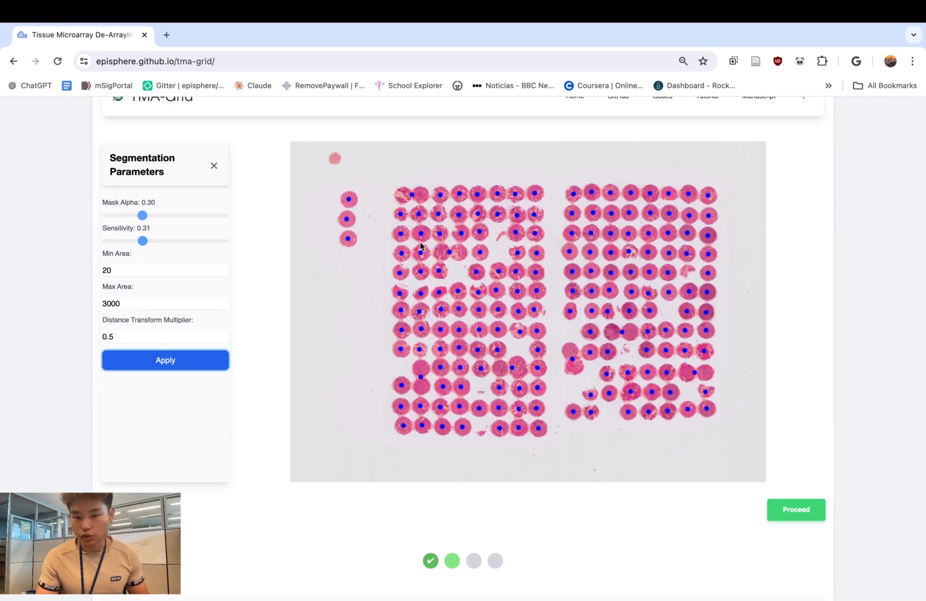
left_click_drag(119, 241, 112, 245)
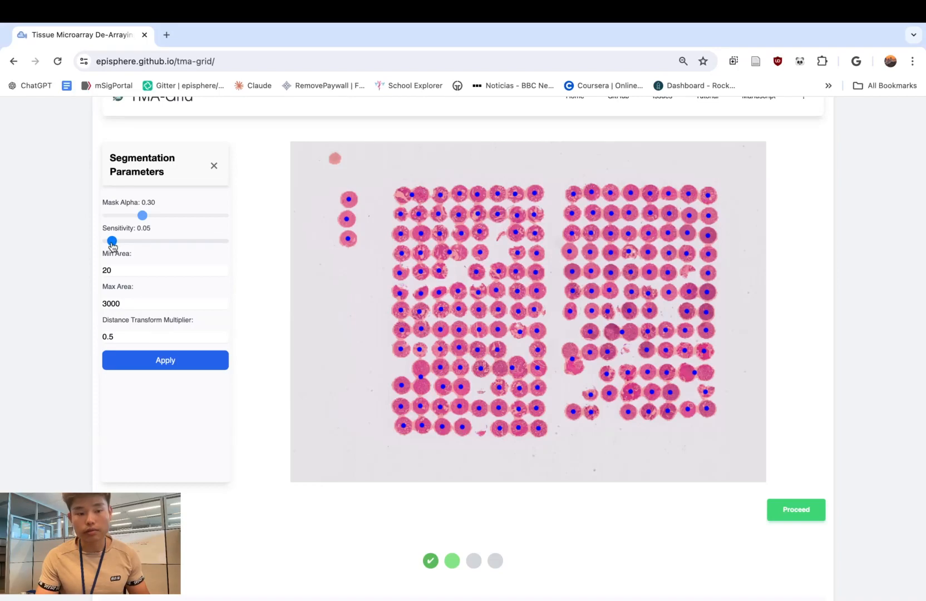
left_click(183, 361)
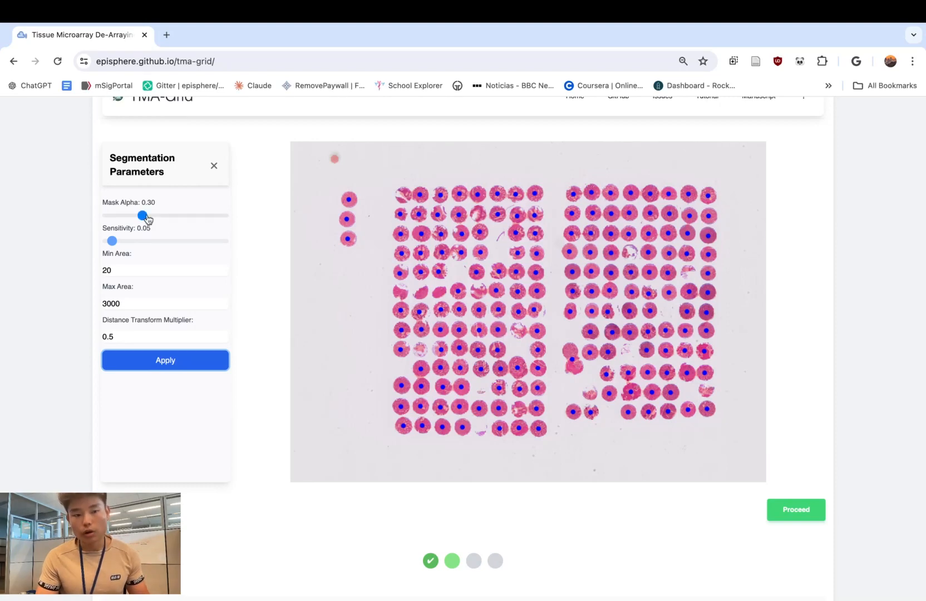
- Apply a mask alpha of 0.72 to the segmentation overlay, and lower it to 0.07 and reapply
left_click_drag(142, 216, 179, 215)
left_click(181, 366)
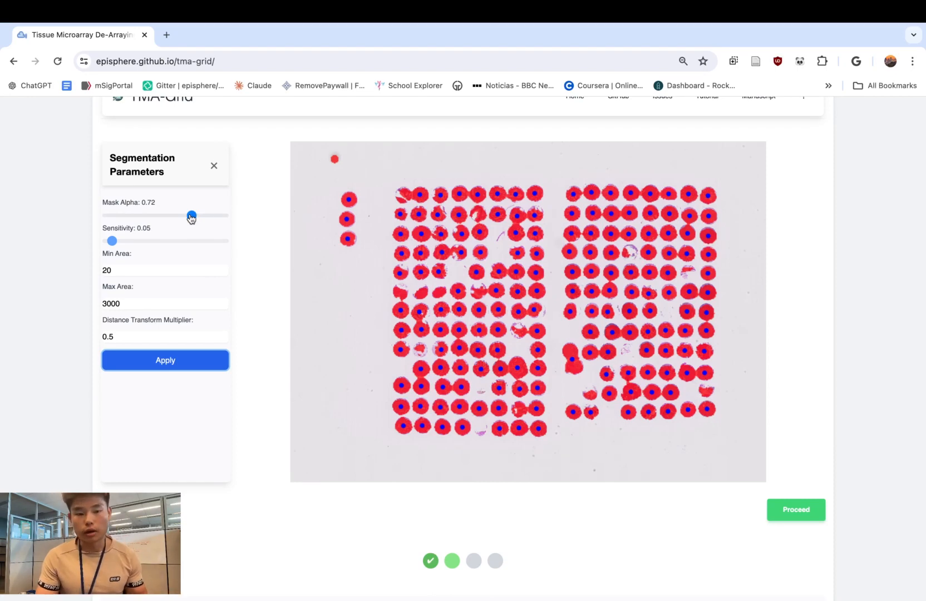
left_click_drag(192, 217, 116, 216)
left_click(172, 362)
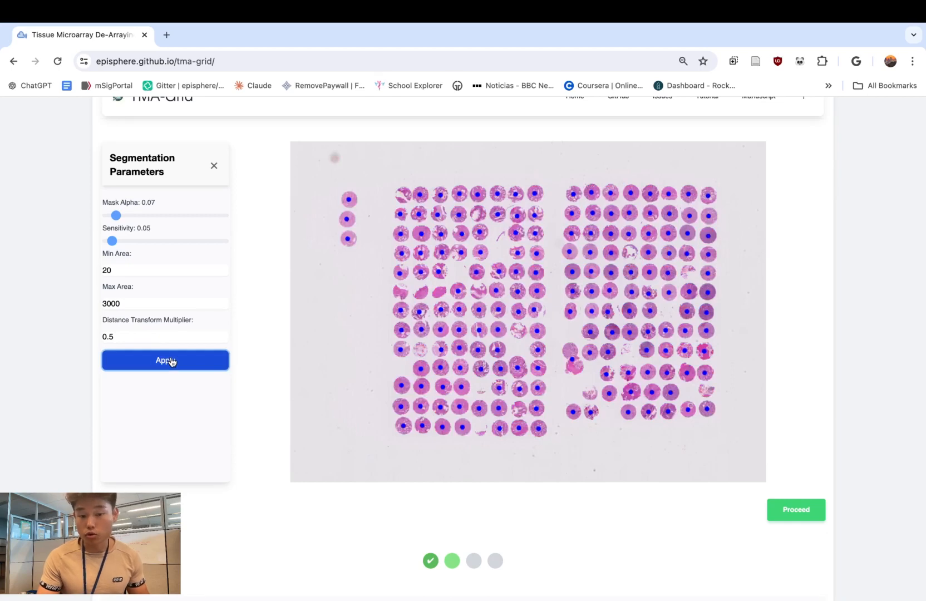
- Mark the undetected tissue cores in both halves of the array with points and proceed to the gridding stage
scroll(223, 328, "up", 1)
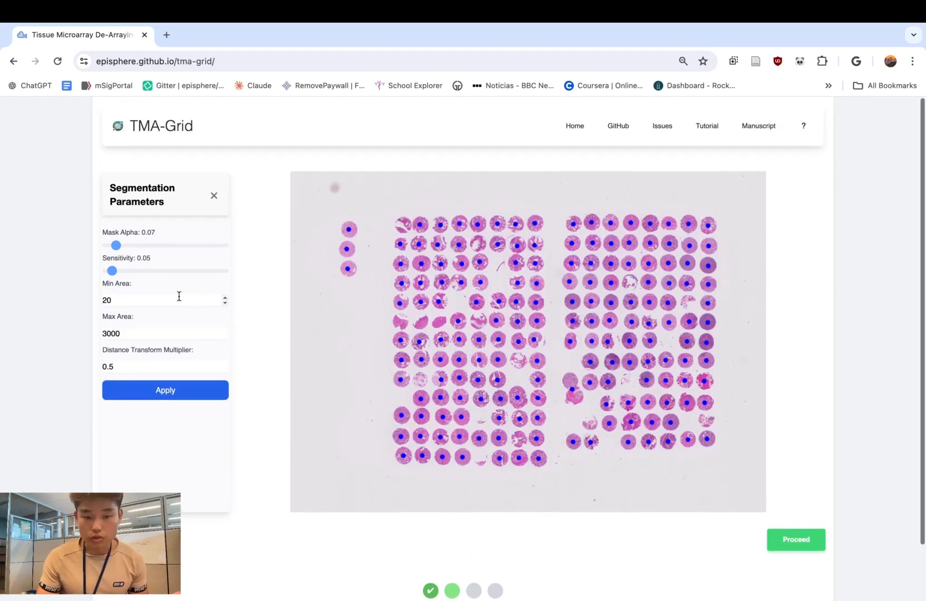
left_click(128, 334)
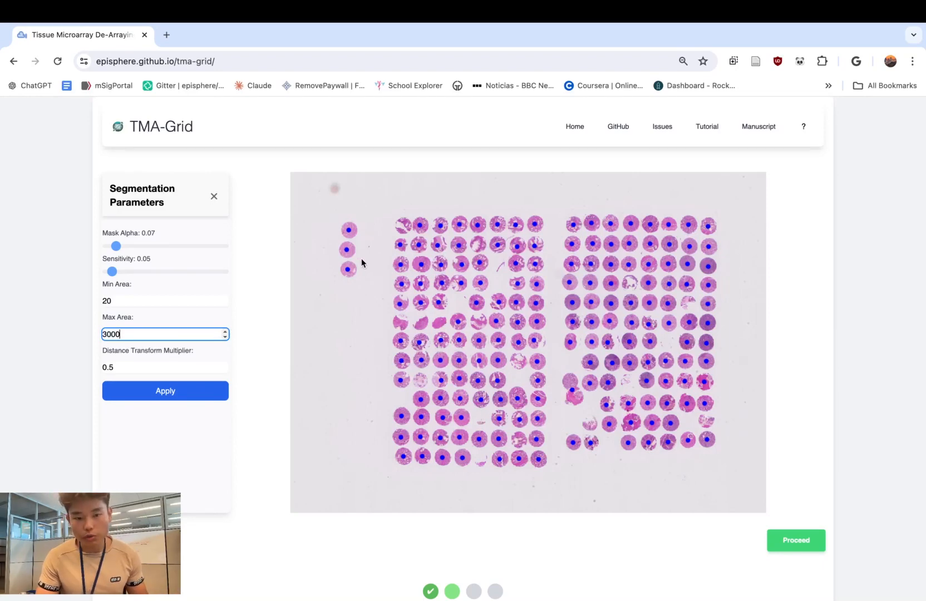
left_click(400, 326)
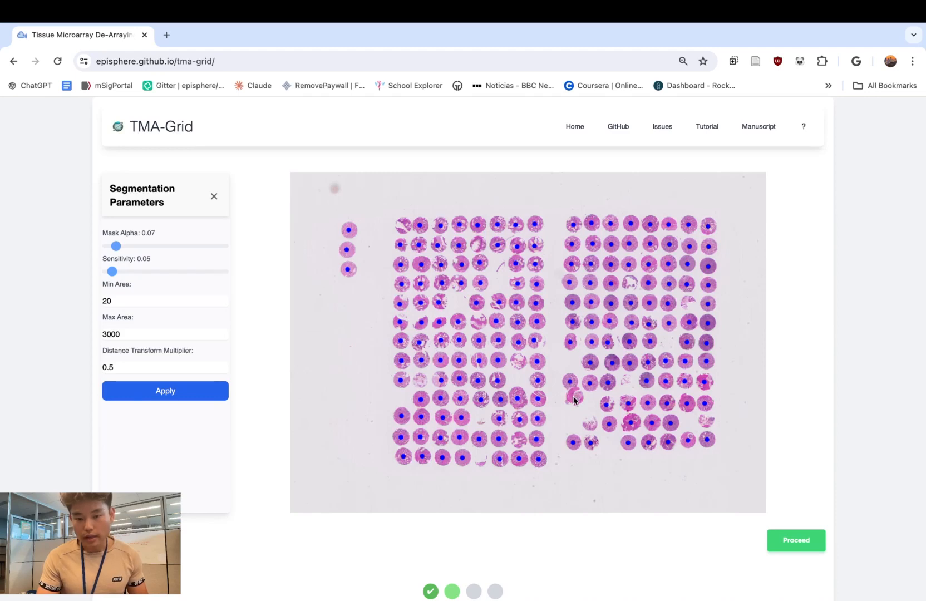
left_click(591, 424)
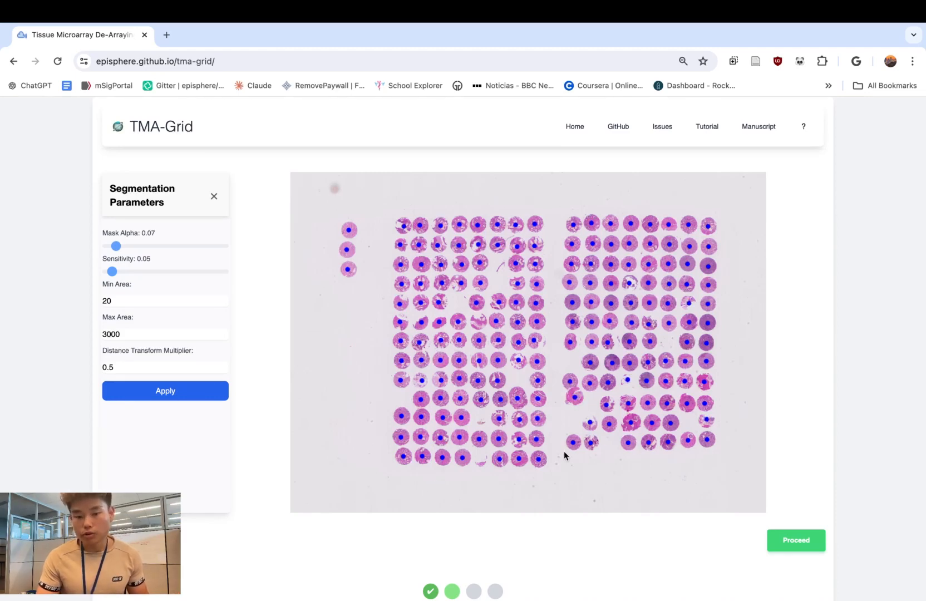
left_click(797, 541)
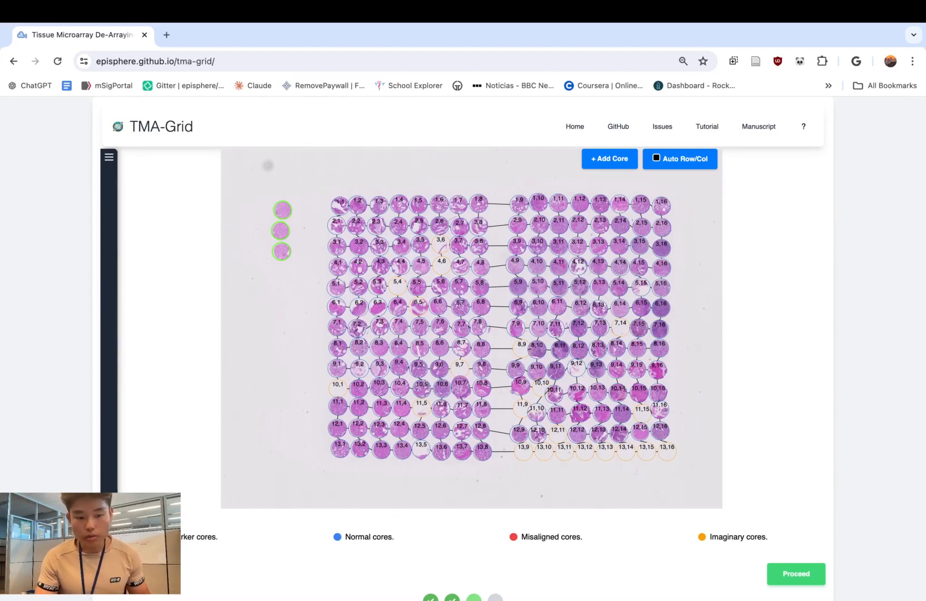
left_click_drag(169, 537, 219, 538)
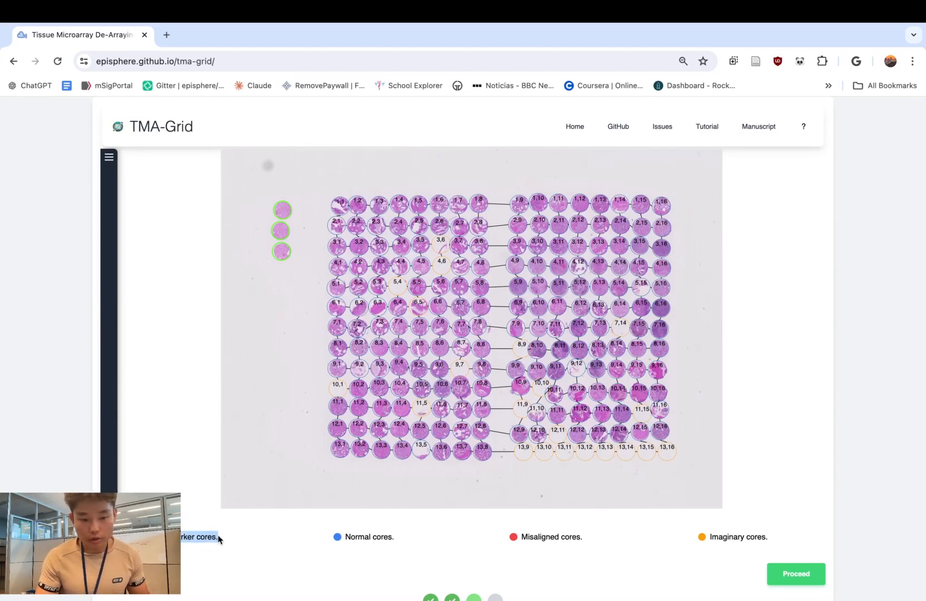
left_click_drag(351, 538, 370, 538)
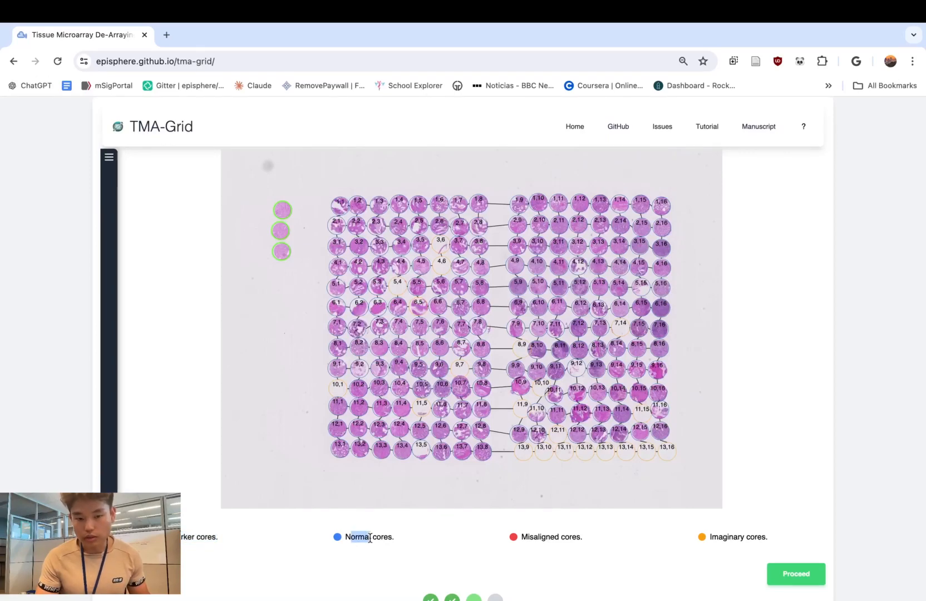
left_click(550, 539)
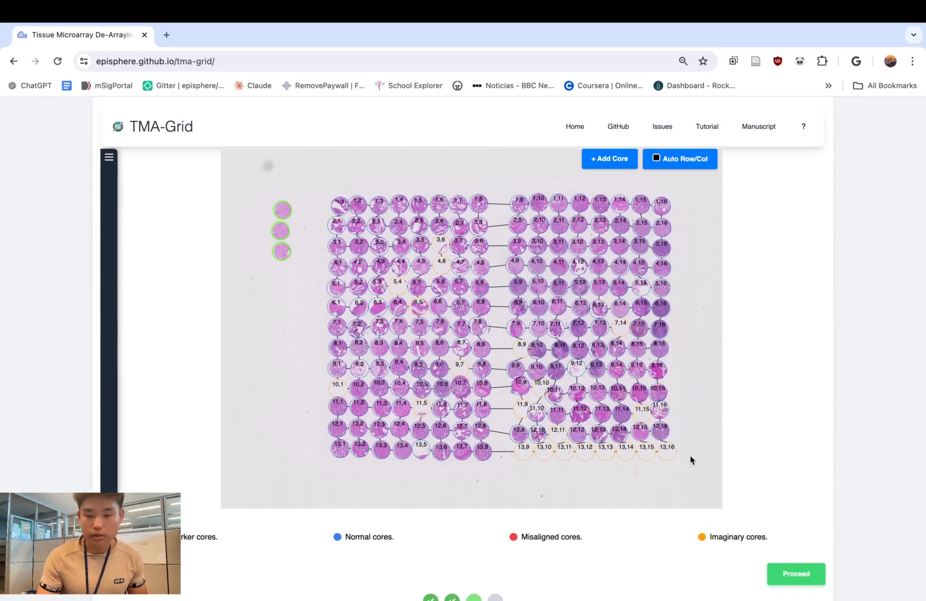
- Move imaginary core 13,16 out of line with its row and return it to its grid position
left_click_drag(667, 452, 694, 446)
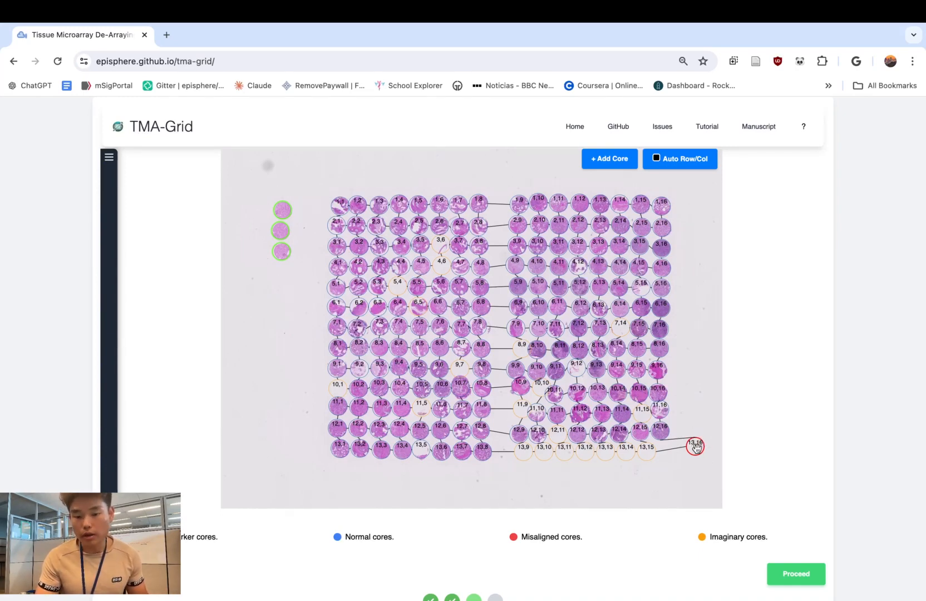
left_click_drag(697, 448, 669, 449)
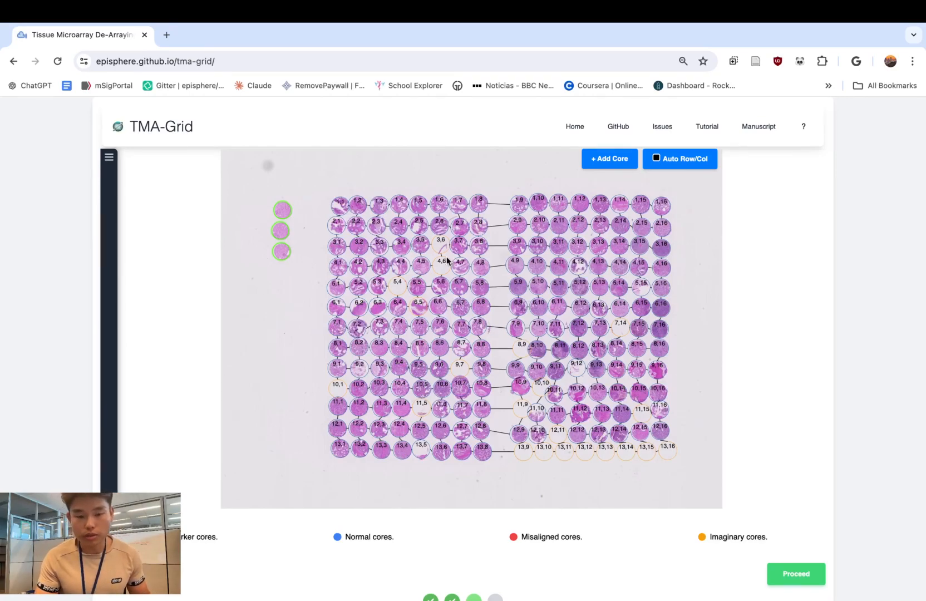
- Examine imaginary core 3,6 and tissue core 4,12 at close range, along with the surrounding grid labels and connections
scroll(448, 261, "up", 5)
left_click_drag(454, 245, 486, 307)
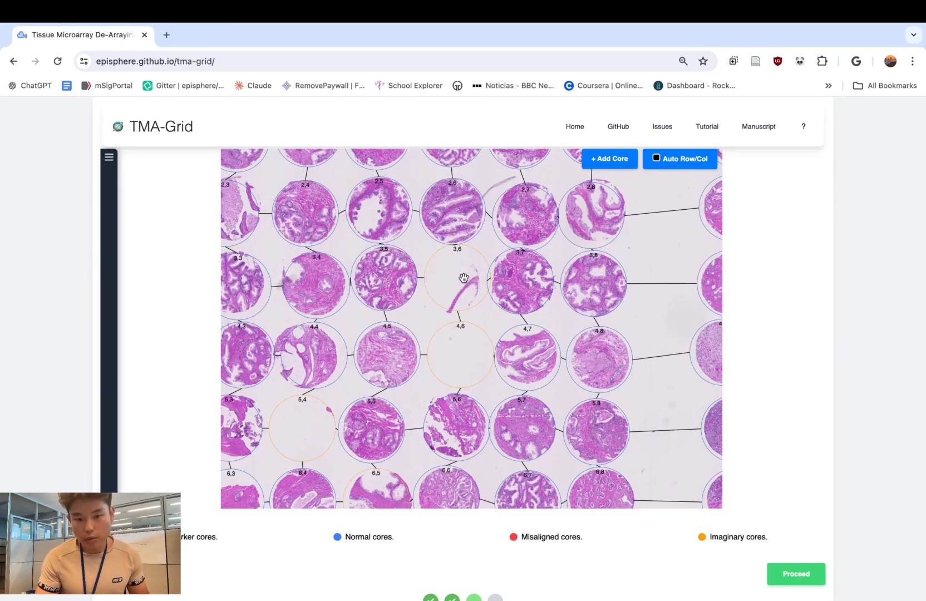
left_click(464, 277, "shift")
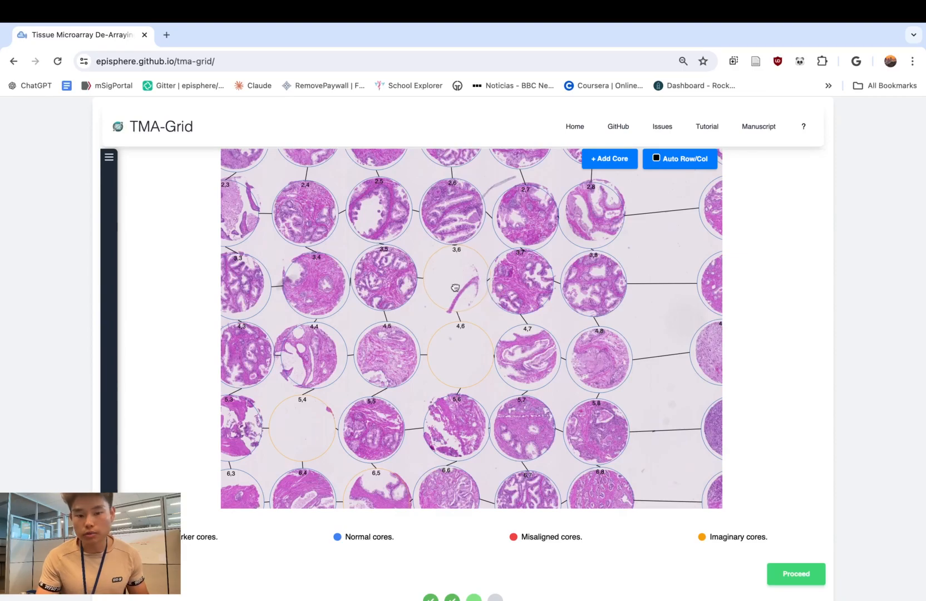
scroll(661, 278, "down", 5)
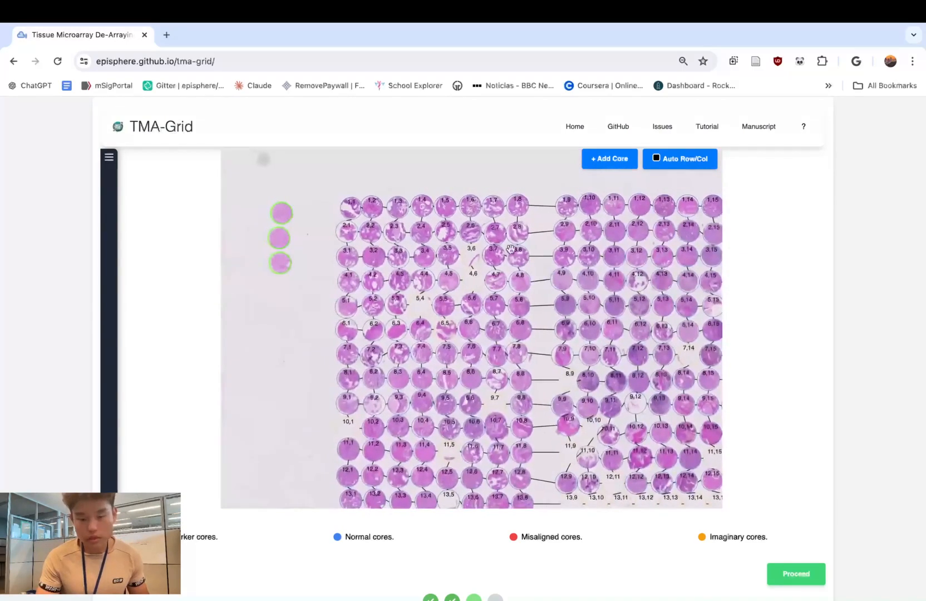
scroll(403, 233, "up", 5)
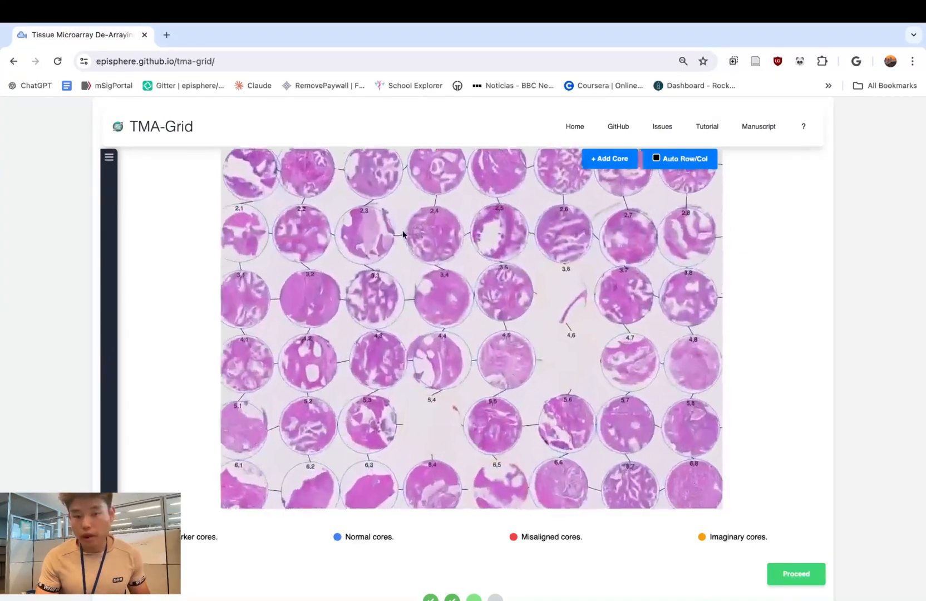
scroll(403, 233, "up", 8)
scroll(330, 213, "down", 8)
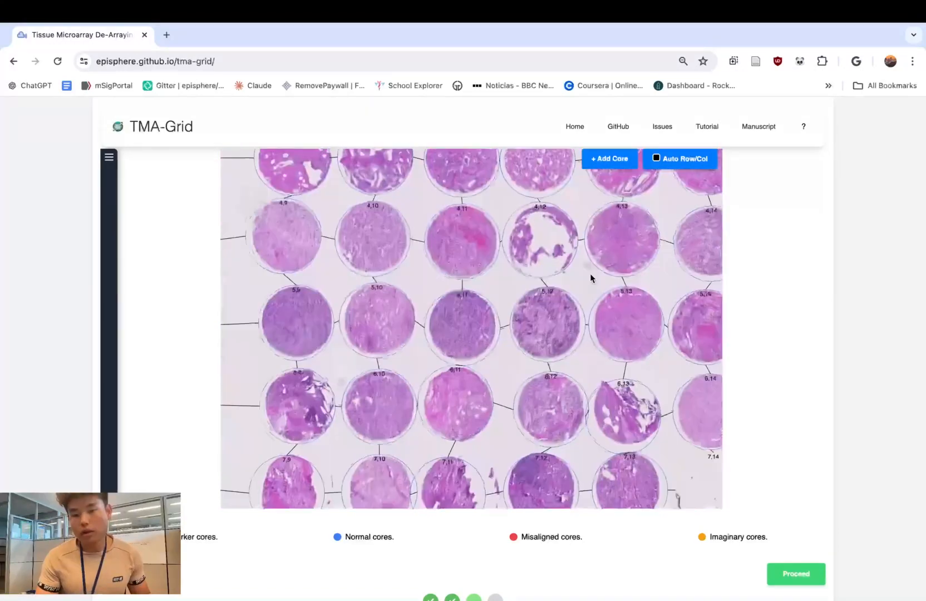
scroll(590, 274, "up", 6)
left_click_drag(590, 273, 588, 353)
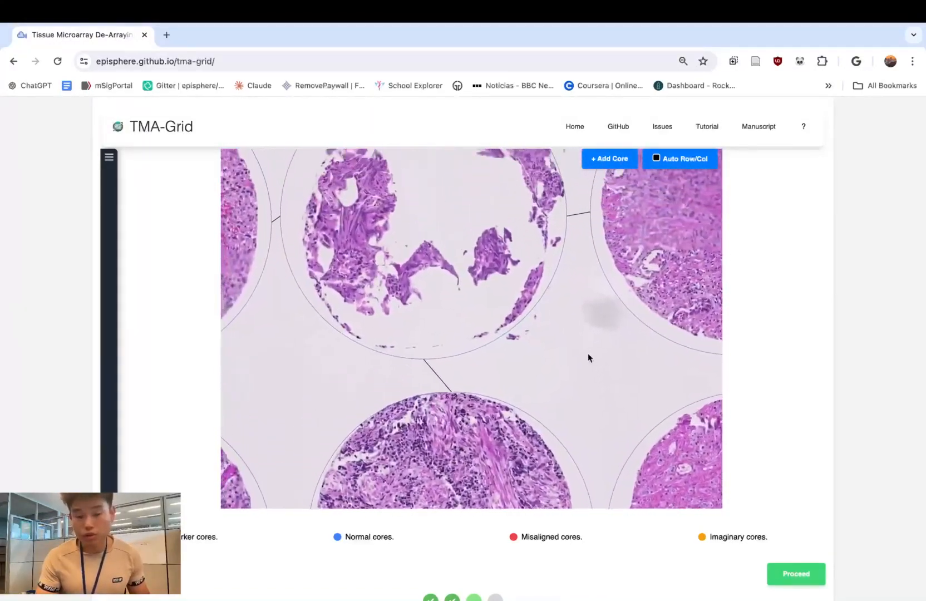
left_click_drag(607, 228, 621, 293)
left_click_drag(489, 283, 496, 291)
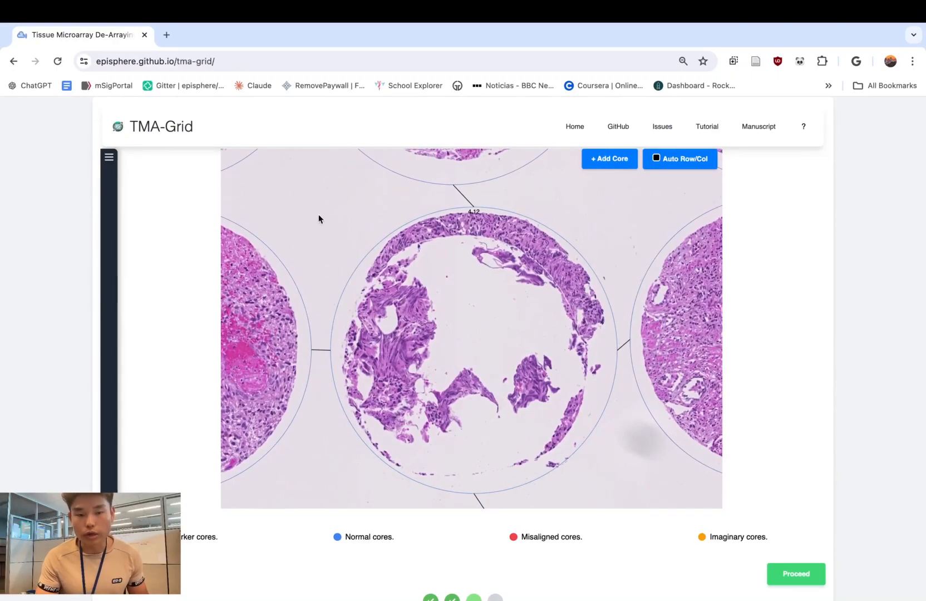
scroll(319, 218, "down", 10)
scroll(617, 269, "up", 5)
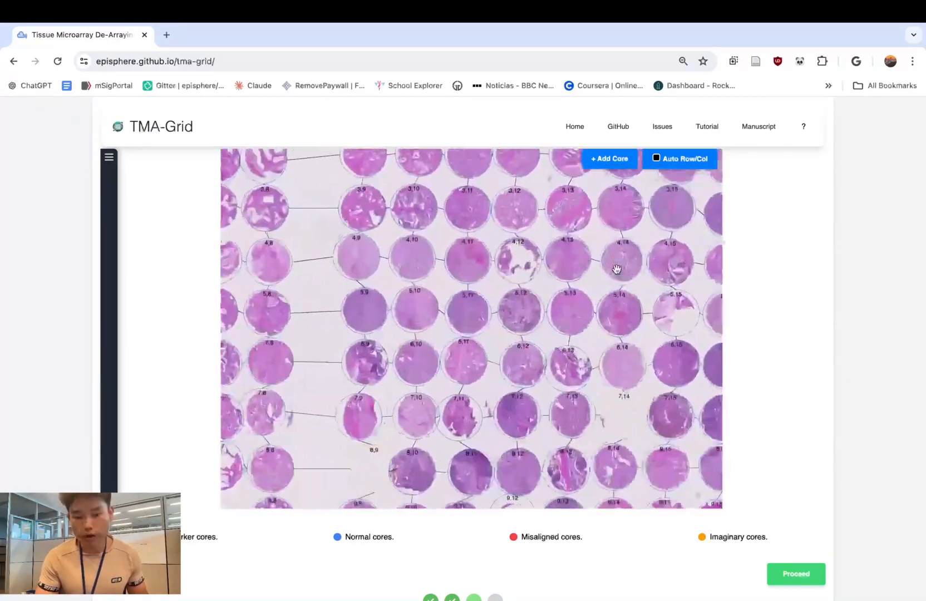
scroll(617, 269, "down", 5)
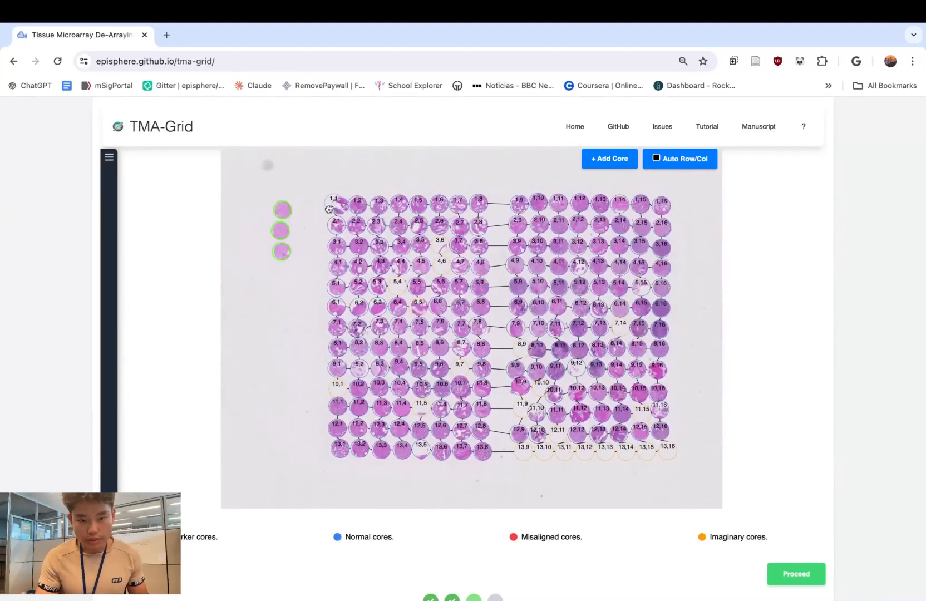
- Reposition core 1,1 over its tissue and resize its circle to fit
mouse_move(329, 209)
left_mouse_down()
mouse_move(323, 194)
mouse_move(337, 205)
left_mouse_up()
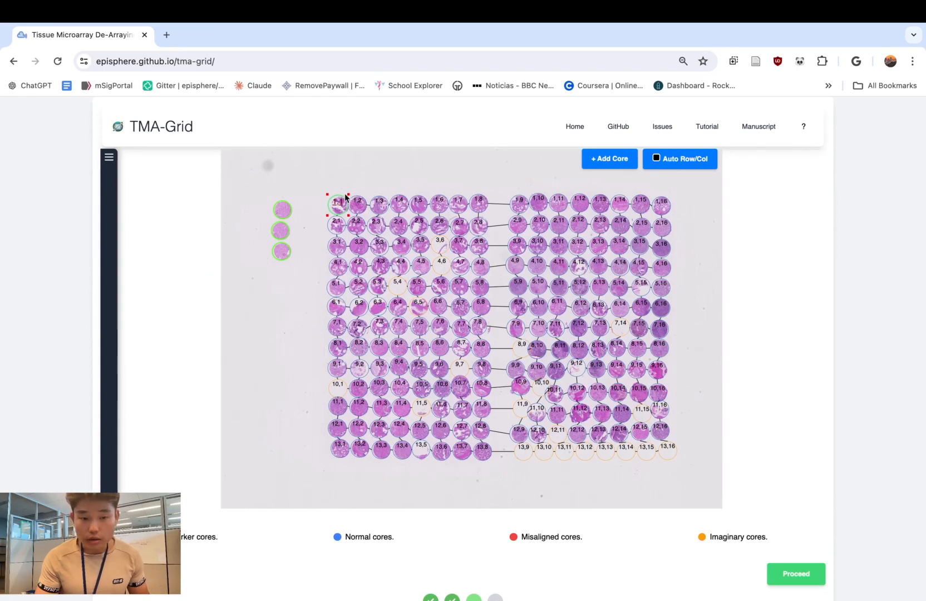
mouse_move(328, 195)
left_mouse_down()
mouse_move(303, 184)
mouse_move(326, 194)
left_mouse_up()
left_click(337, 202)
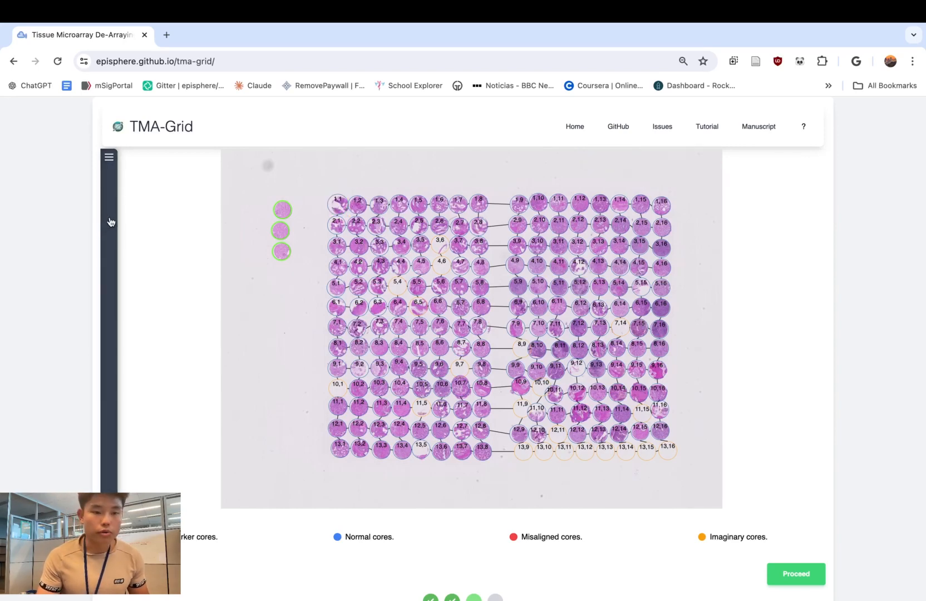
- Open the grid configuration parameters and set the core radius to 18
left_click(109, 157)
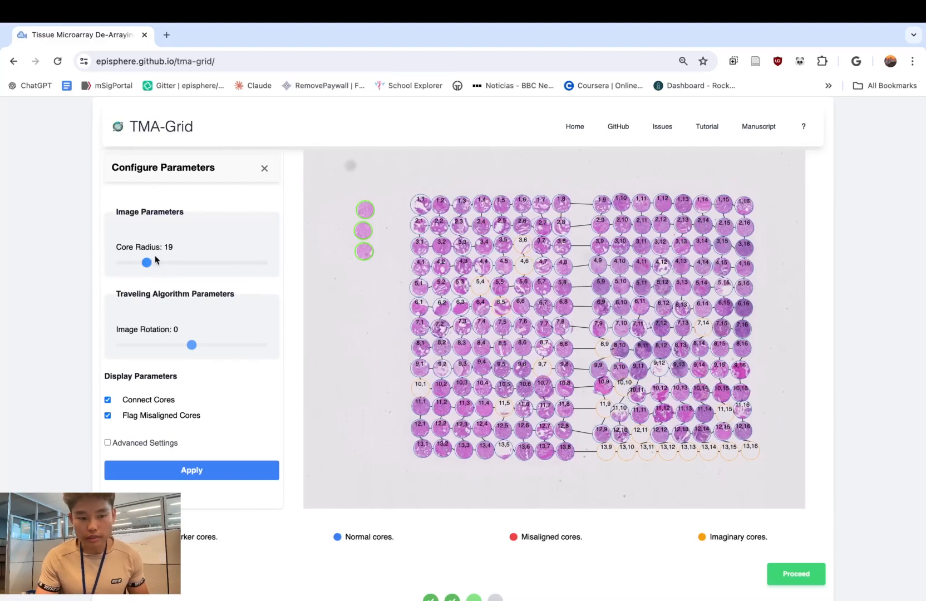
mouse_move(148, 267)
left_mouse_down()
mouse_move(186, 266)
mouse_move(147, 269)
left_mouse_up()
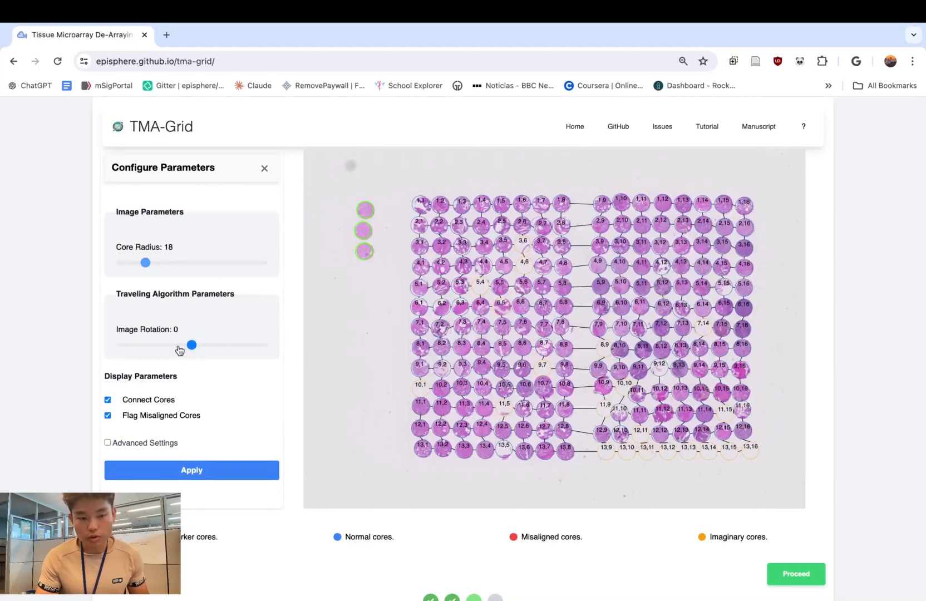
- Rotate the image by 11, apply the change to the grid, and restore the rotation to 0
left_click_drag(191, 345, 201, 346)
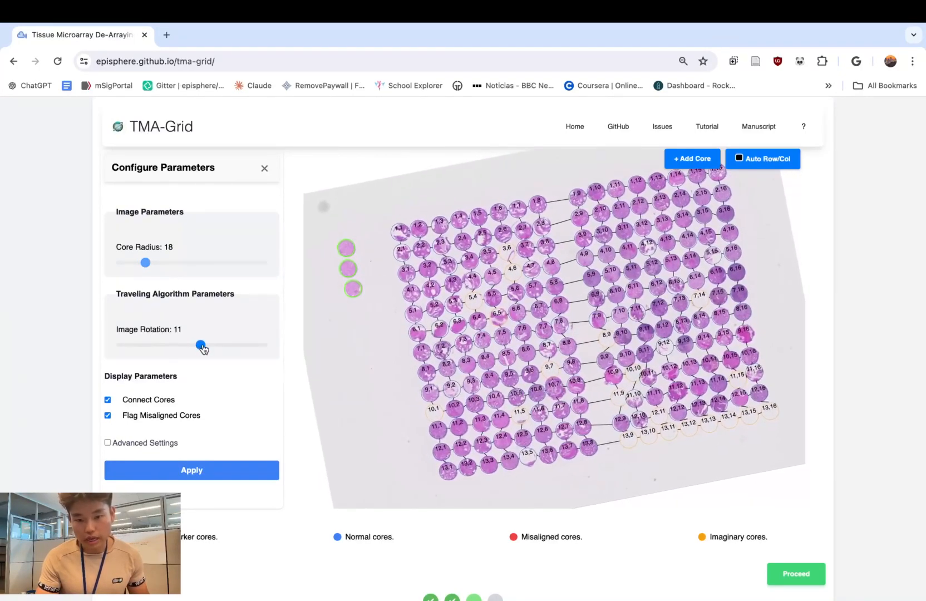
left_click(208, 471)
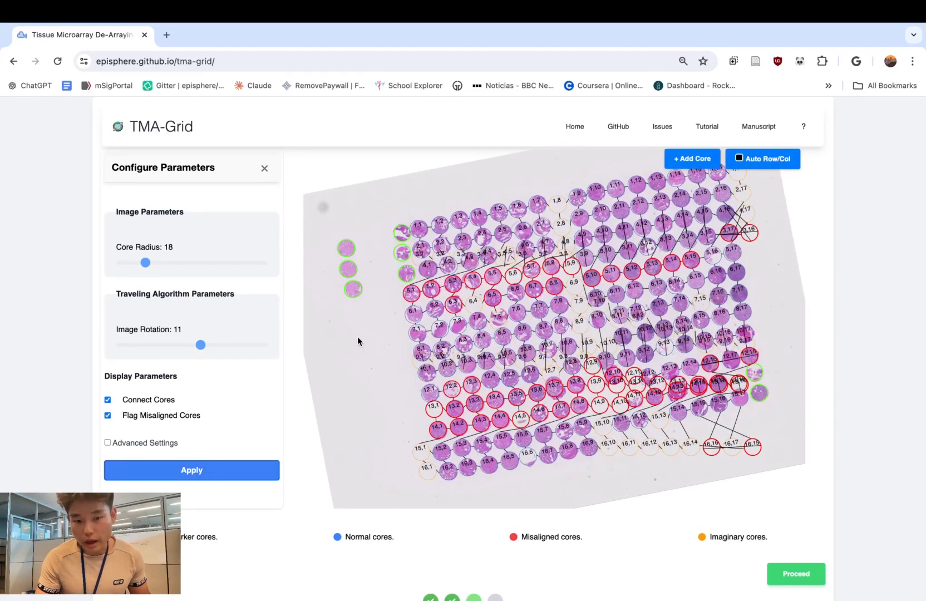
left_click_drag(200, 345, 192, 345)
- Hide the connections between cores in the grid, apply the change, and re-enable them
left_click(108, 401)
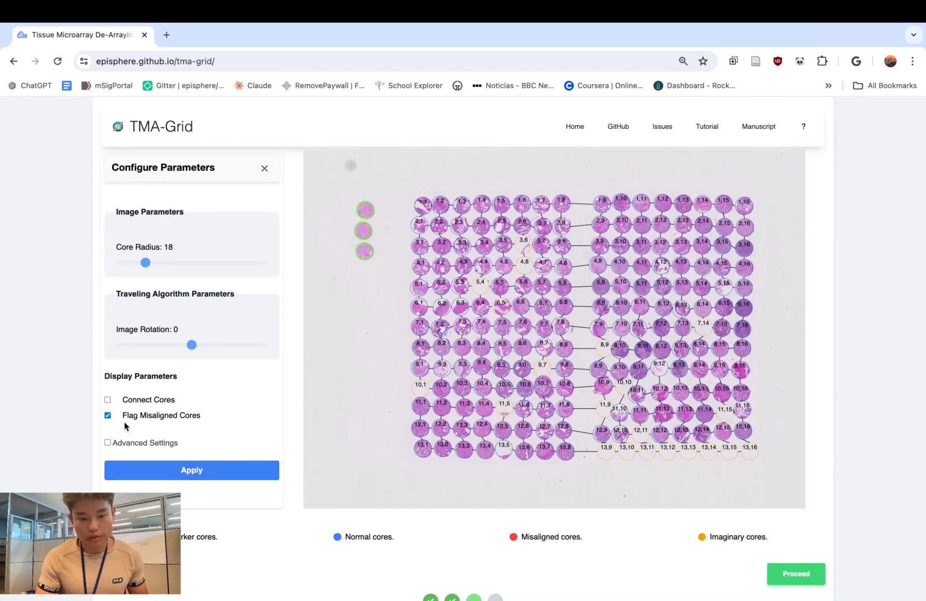
left_click(193, 469)
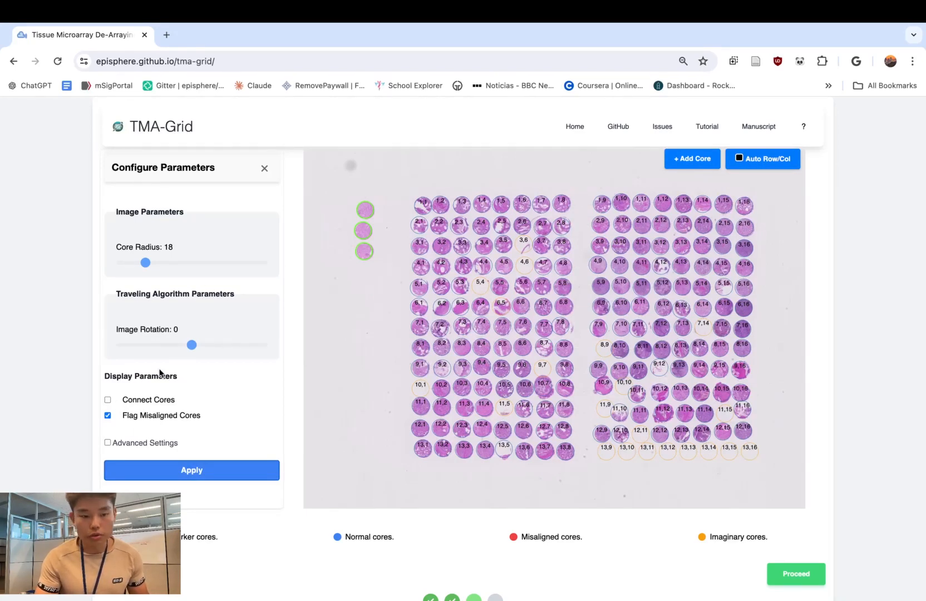
left_click(108, 400)
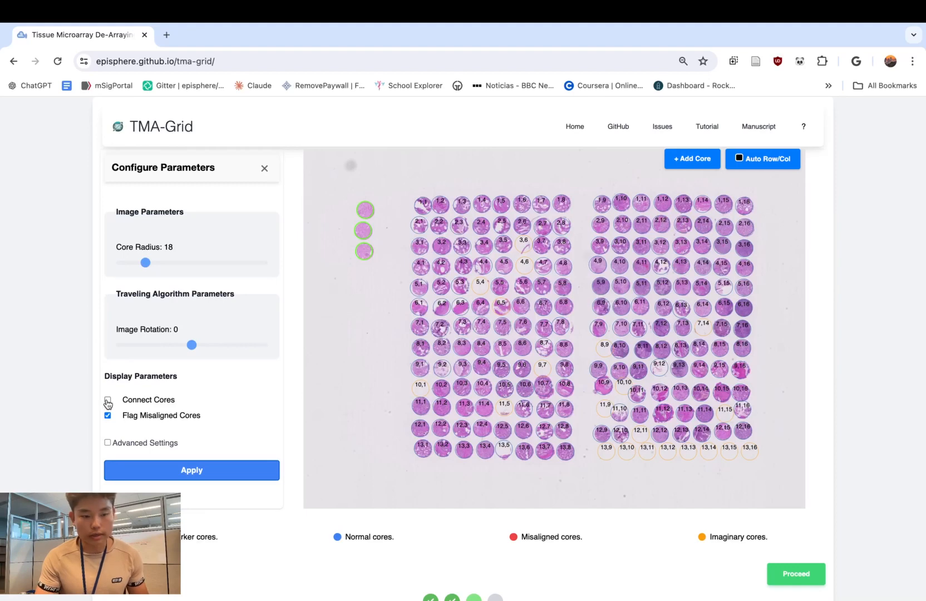
- Reveal the advanced settings, review the traveling algorithm, edge detection and image rotation parameters, and hide them again
left_click(111, 443)
scroll(171, 437, "down", 5)
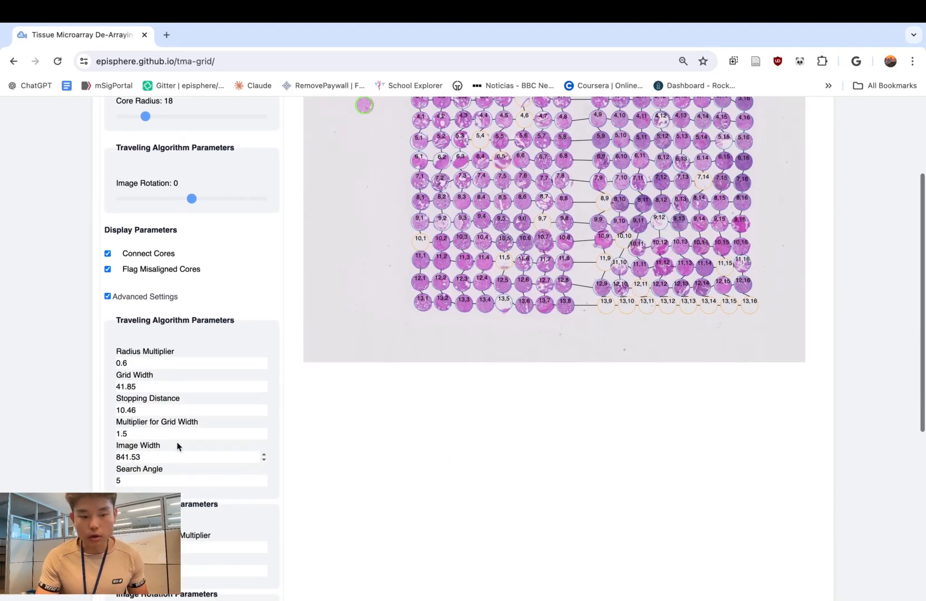
scroll(177, 445, "down", 8)
scroll(175, 443, "up", 3)
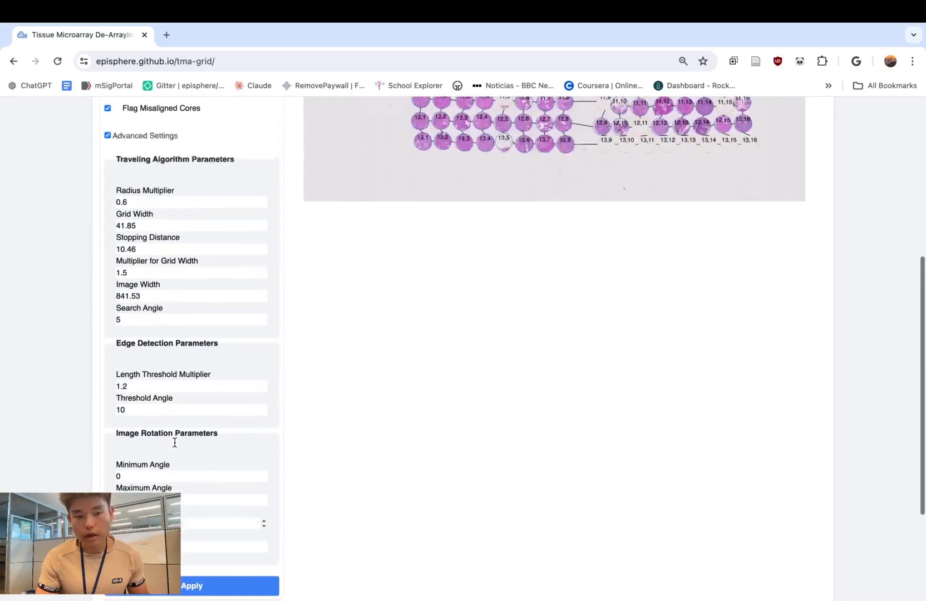
scroll(174, 442, "up", 5)
left_click(108, 268)
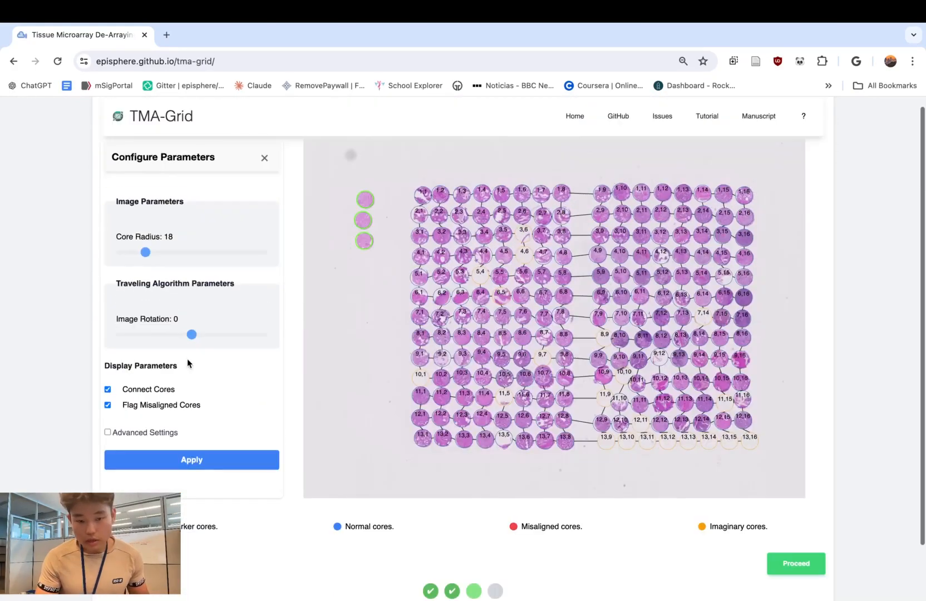
scroll(187, 362, "up", 1)
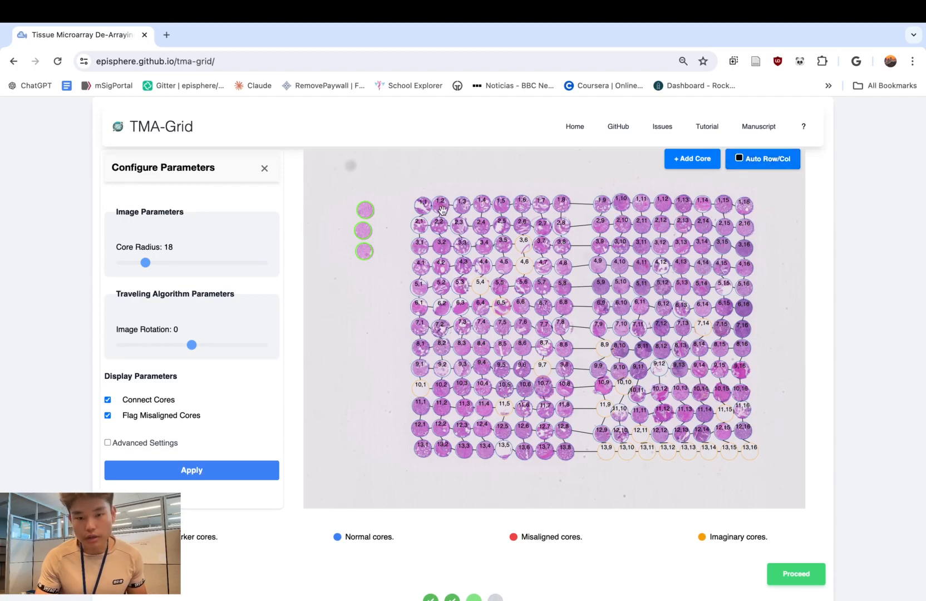
- Move core 1,8 into row 2 and back onto its tissue, and turn off automatic row and column assignment
scroll(565, 206, "up", 5)
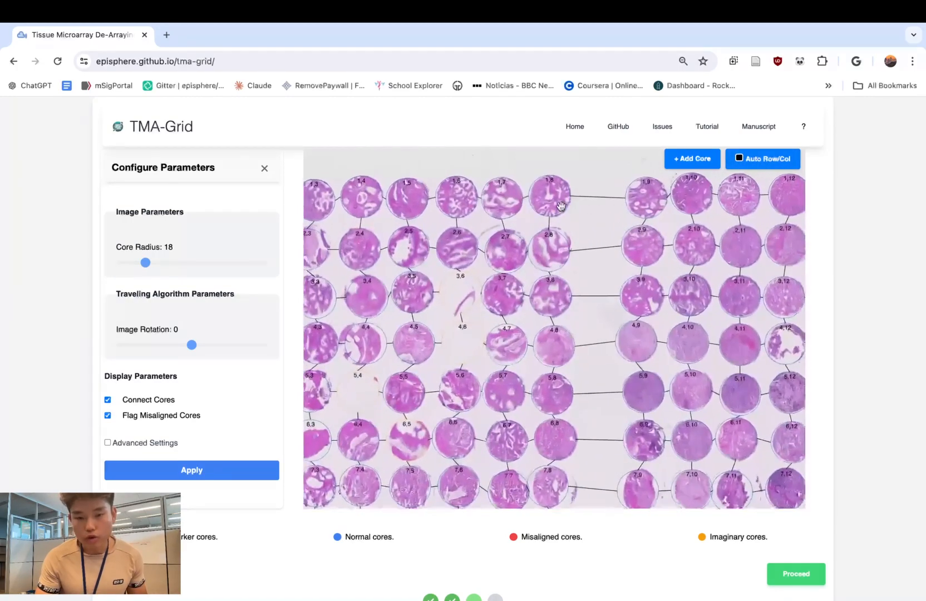
left_click_drag(555, 201, 599, 254)
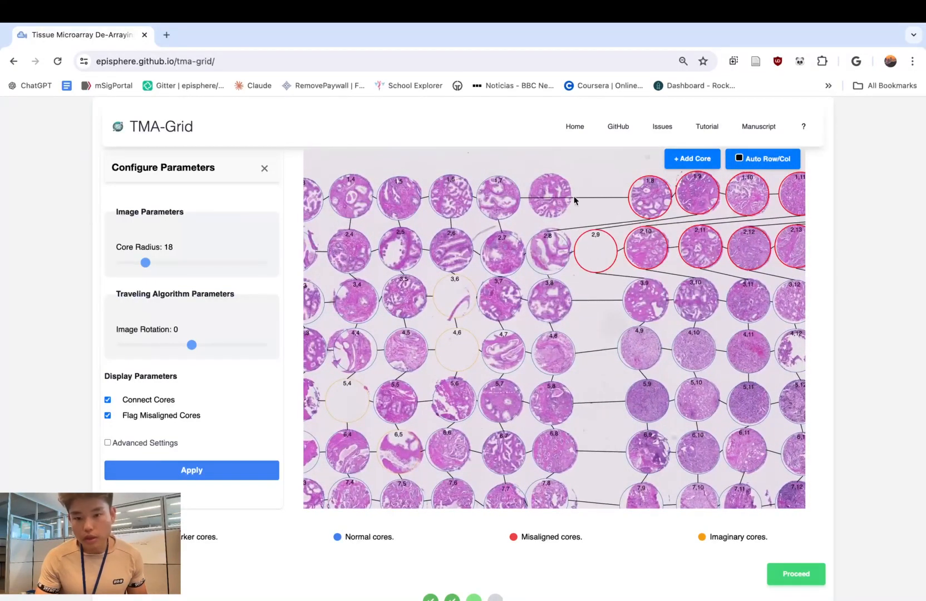
left_click_drag(606, 197, 595, 195)
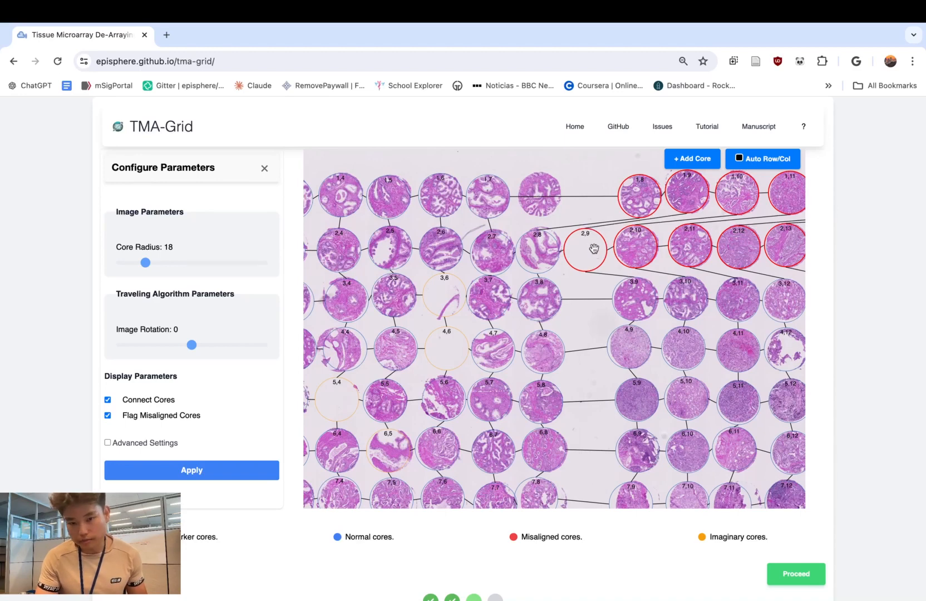
left_click_drag(591, 255, 553, 196)
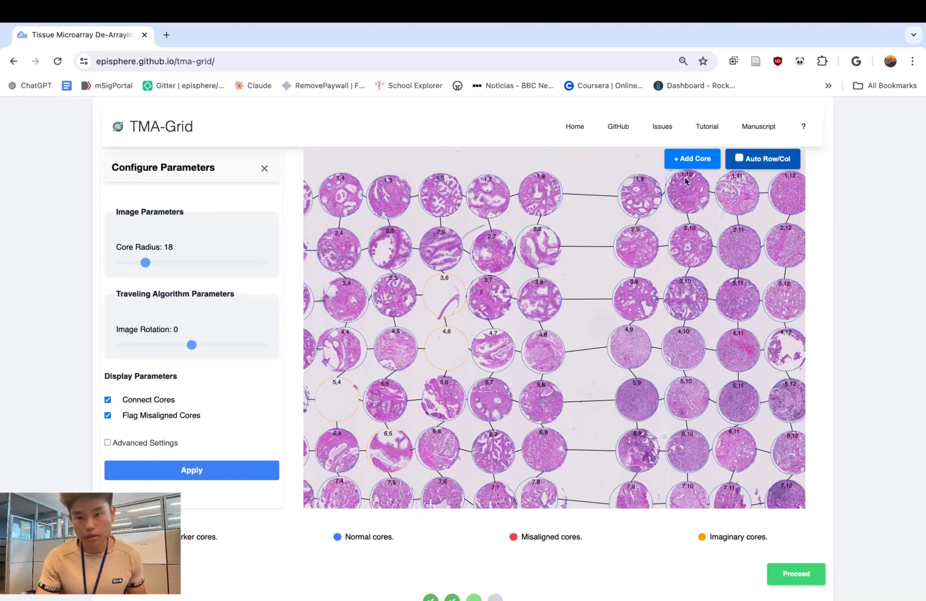
left_click_drag(537, 200, 557, 189)
scroll(577, 184, "down", 4)
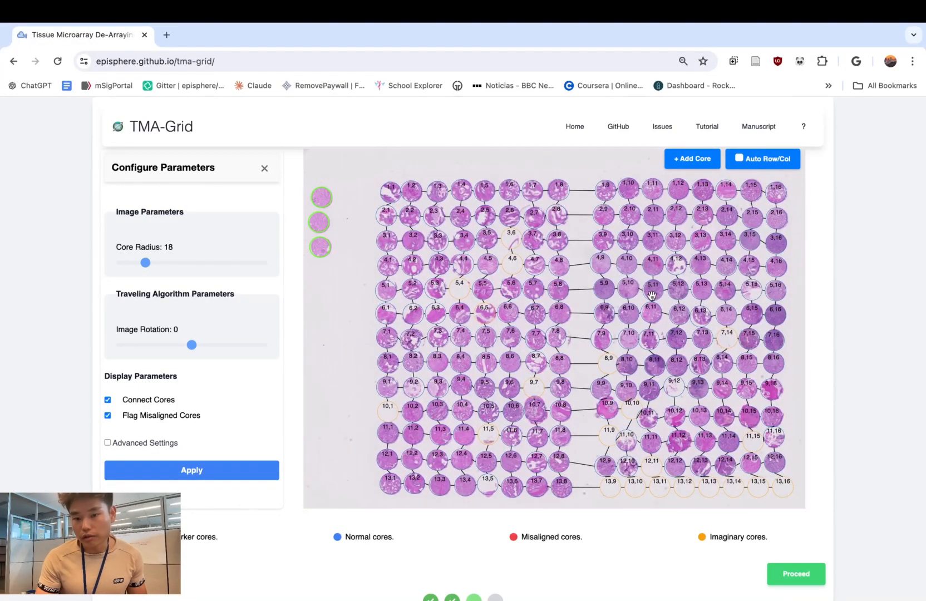
- Try to proceed with the current grid, read the notice about marker core indices, and dismiss it
left_click(797, 577)
left_click_drag(383, 111, 435, 123)
left_click(419, 122)
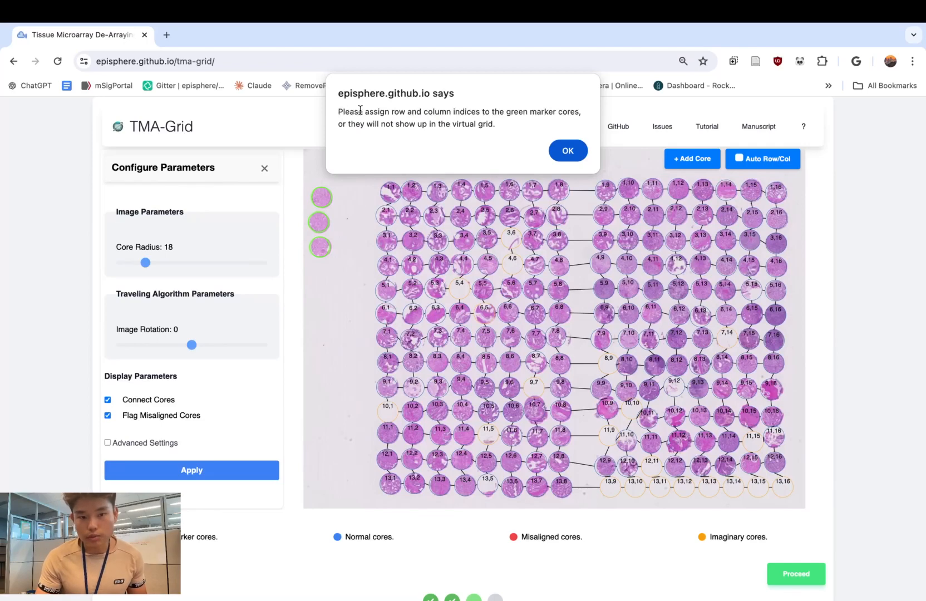
mouse_move(364, 112)
left_mouse_down()
mouse_move(547, 112)
mouse_move(497, 121)
left_mouse_up()
left_click(541, 111)
left_click(498, 122)
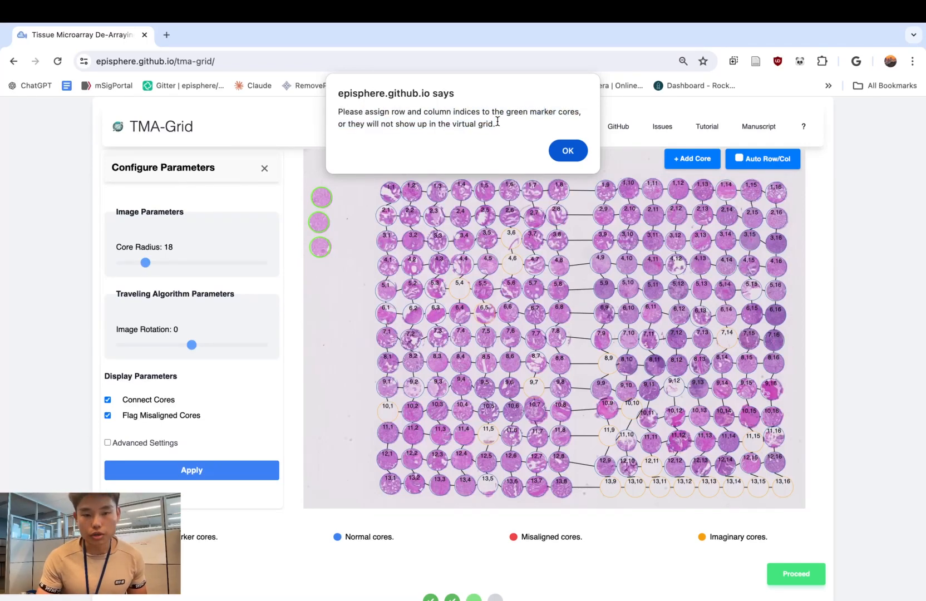
triple_click(422, 118)
double_click(467, 112)
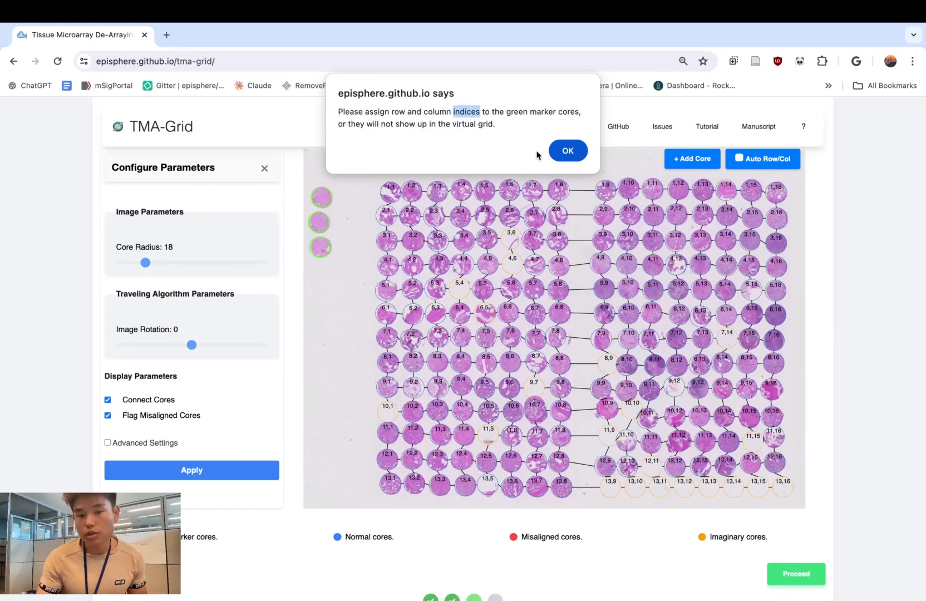
left_click(571, 151)
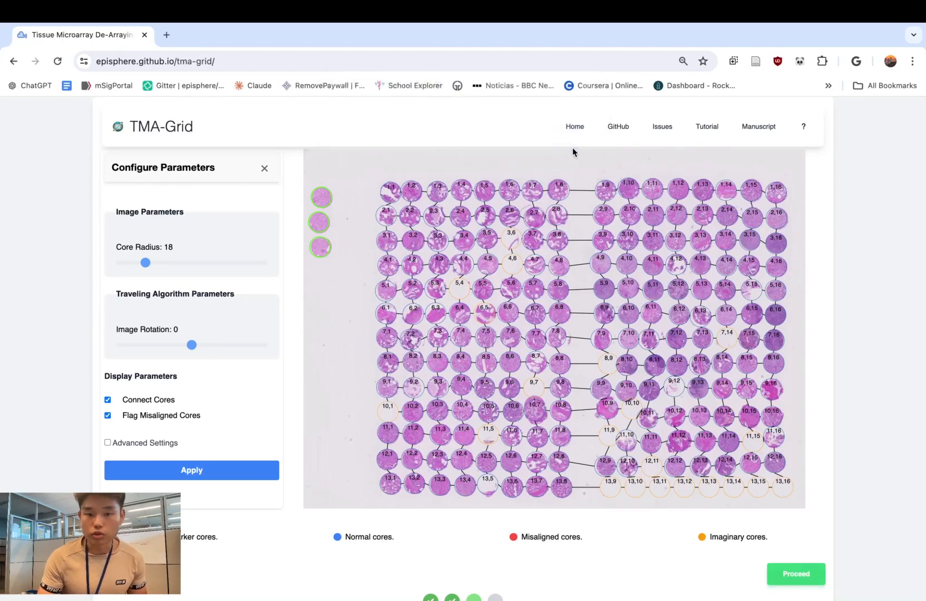
- Convert the uppermost marker core into a regular core, assign it to row 1, and save it
left_click(323, 195)
mouse_move(235, 191)
left_mouse_down()
mouse_move(432, 197)
mouse_move(480, 176)
mouse_move(528, 175)
left_mouse_up()
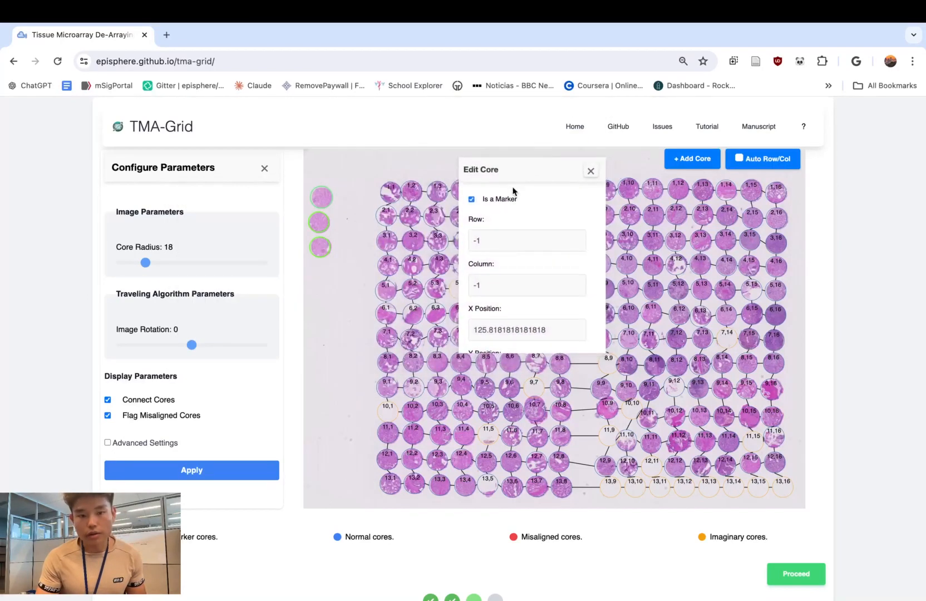
left_click(473, 200)
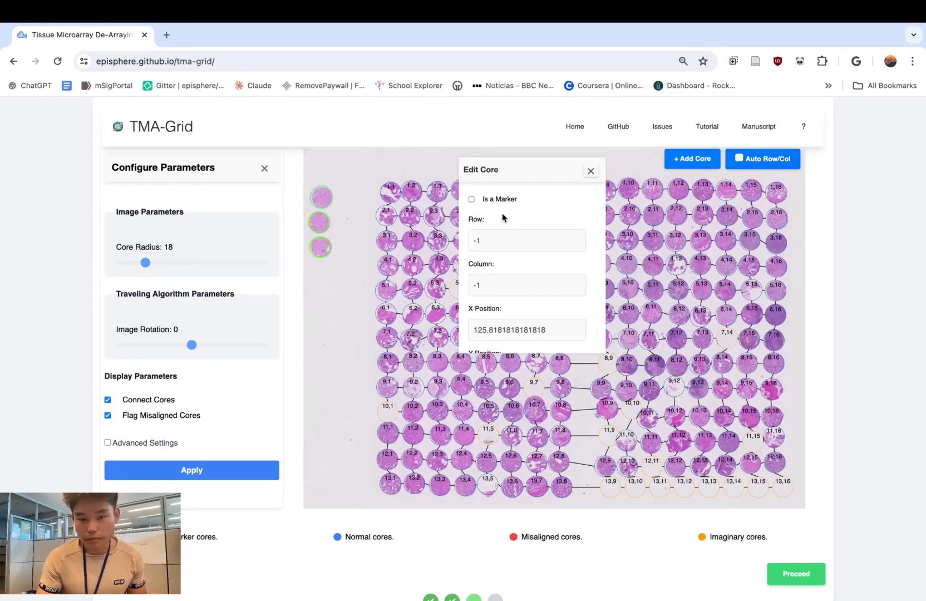
double_click(501, 241)
type("1")
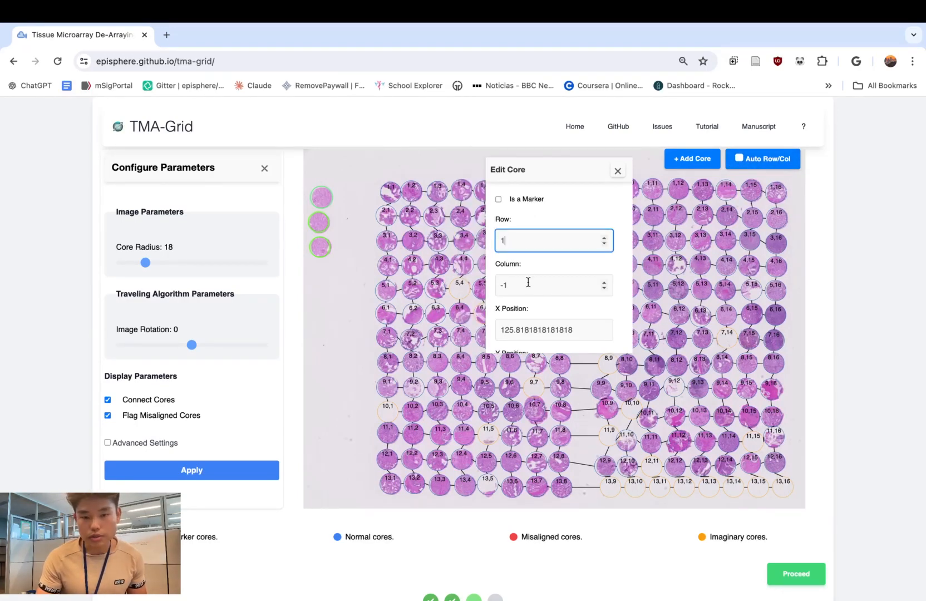
double_click(532, 287)
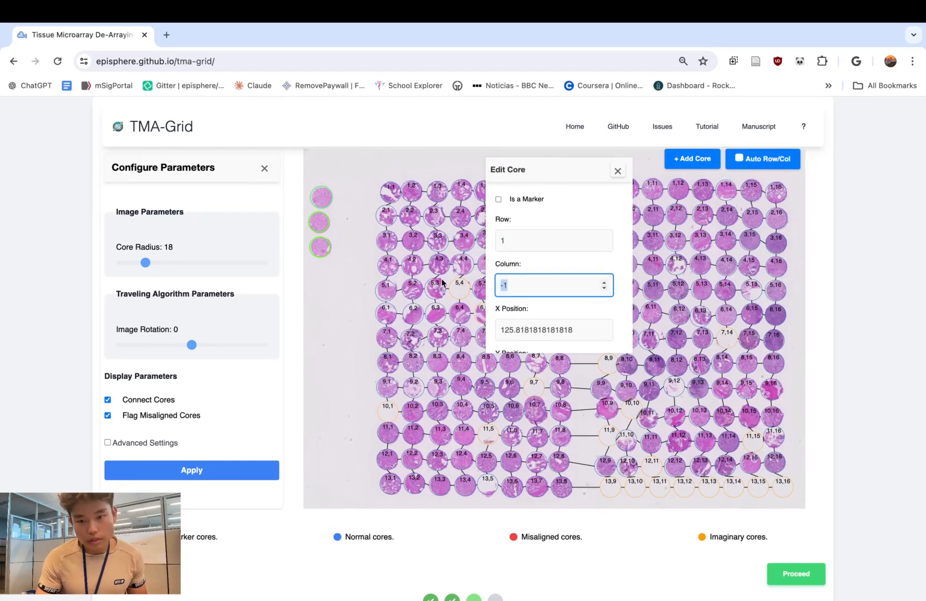
scroll(552, 267, "down", 3)
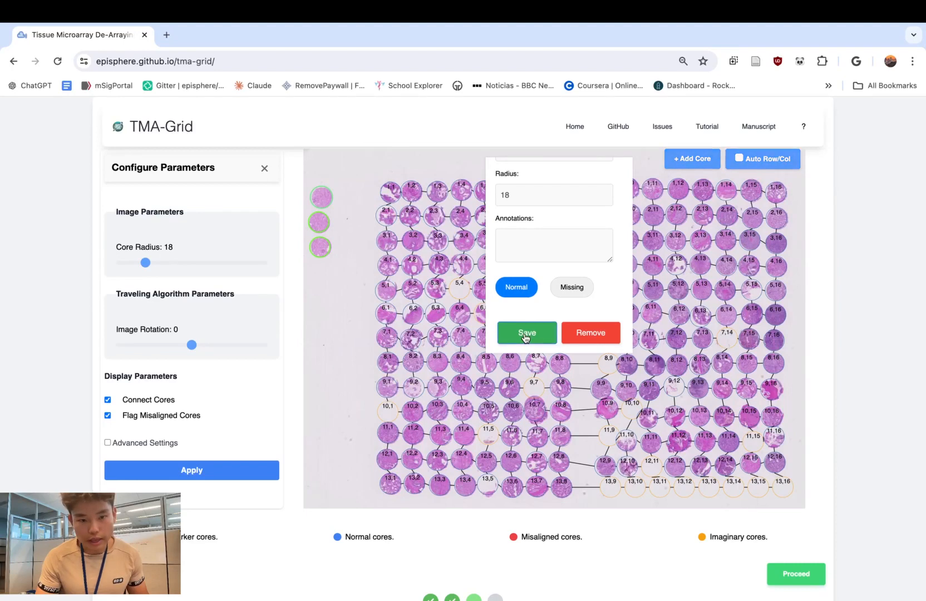
left_click(525, 334)
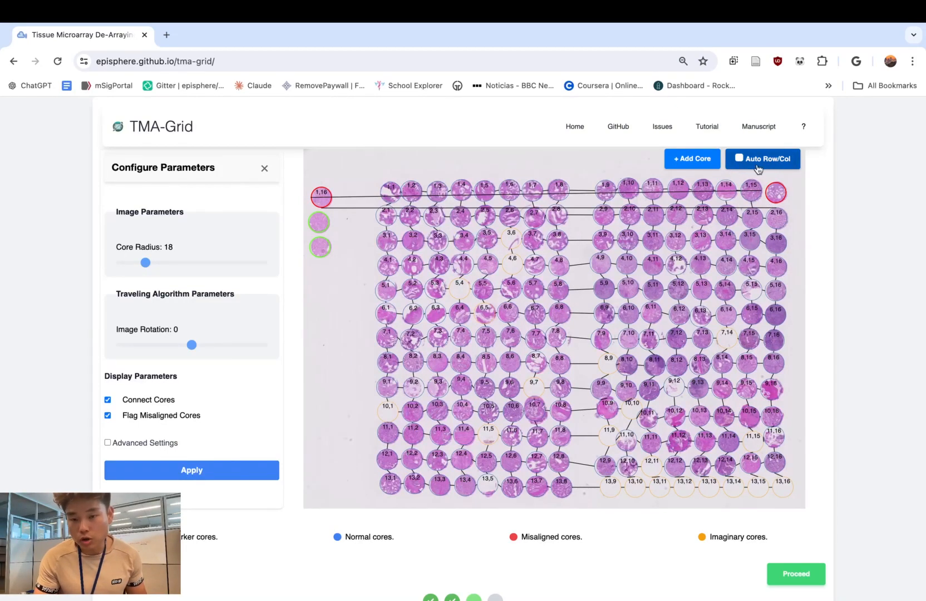
- Turn on automatic row and column assignment and nudge the first and last cores of row 1 to renumber the row
left_click(739, 159)
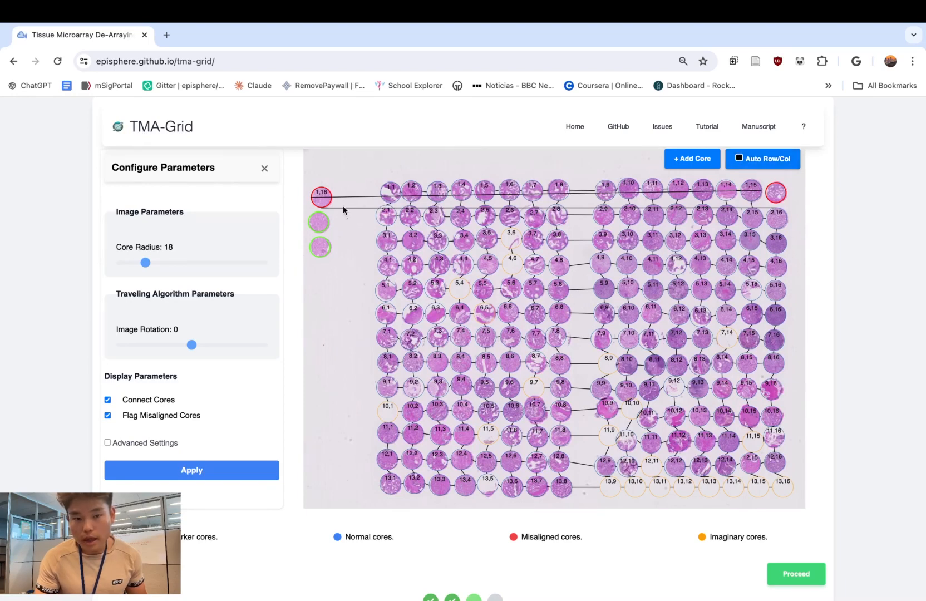
left_click_drag(315, 197, 316, 197)
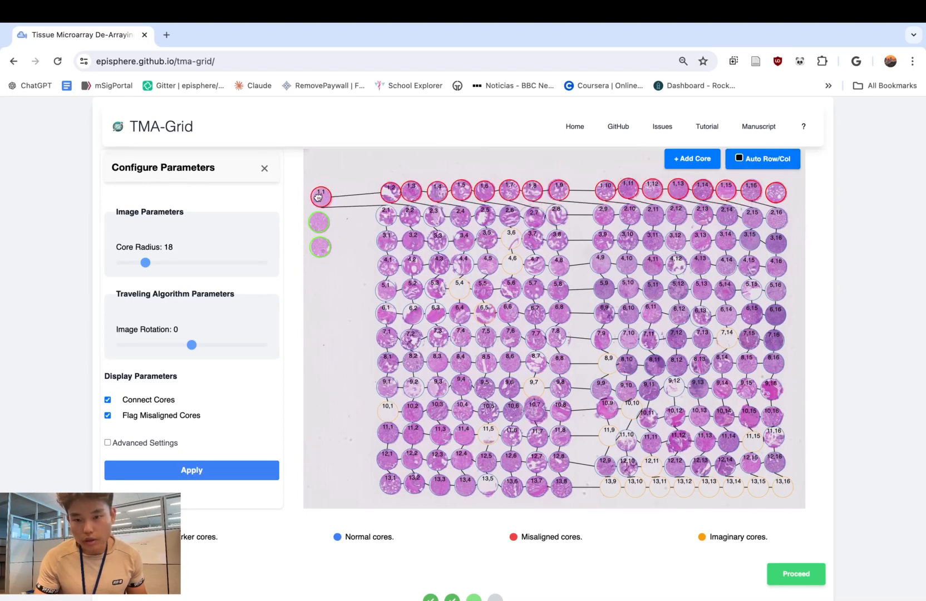
left_click_drag(781, 192, 783, 193)
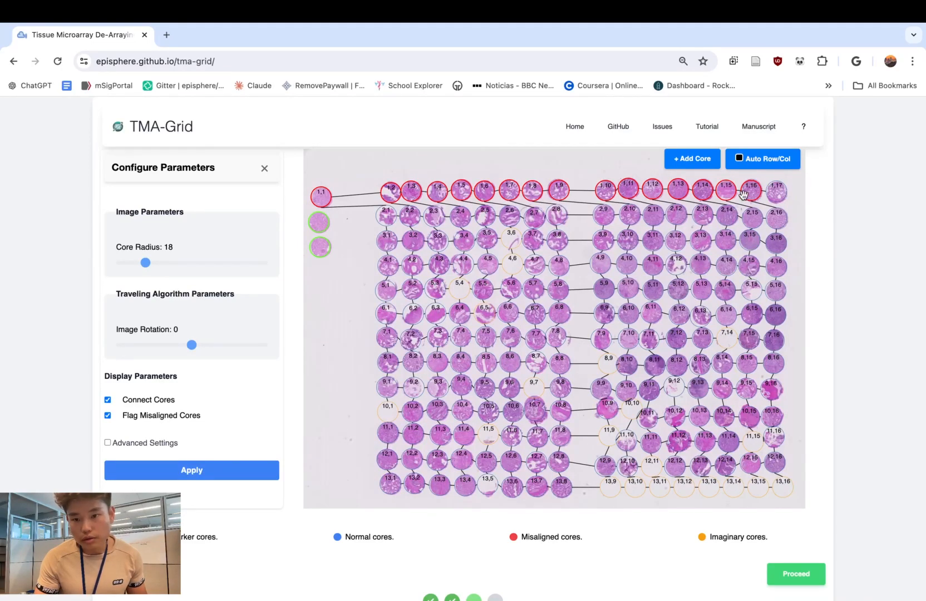
- Convert the middle marker core into a regular core, assign it to row 2, and save it
left_click(321, 223)
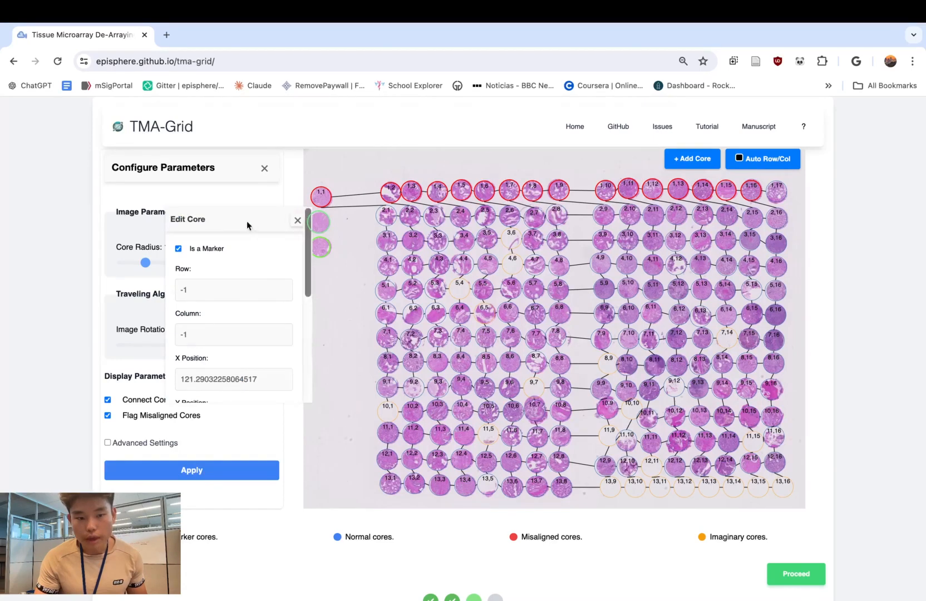
left_click_drag(248, 223, 567, 224)
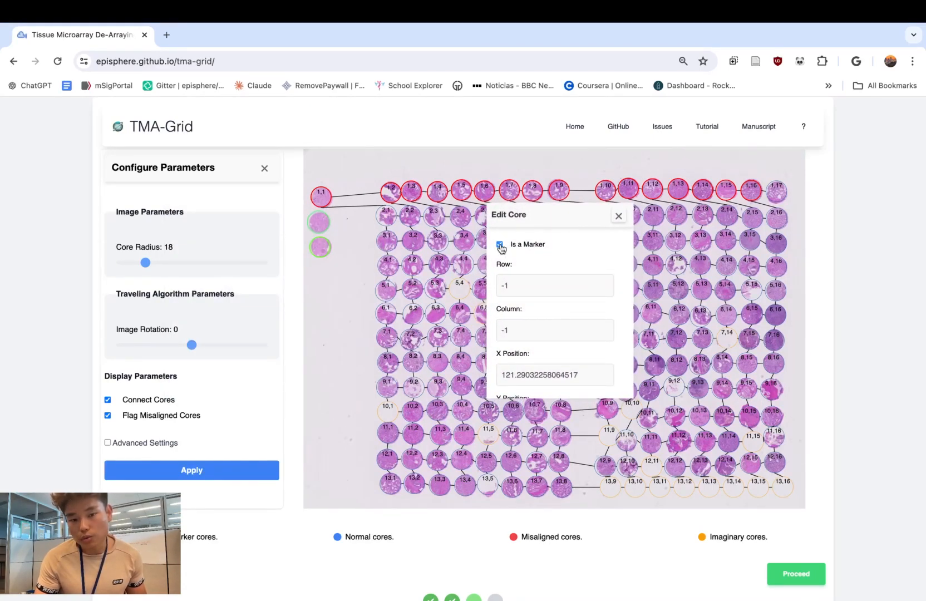
double_click(533, 289)
type("2")
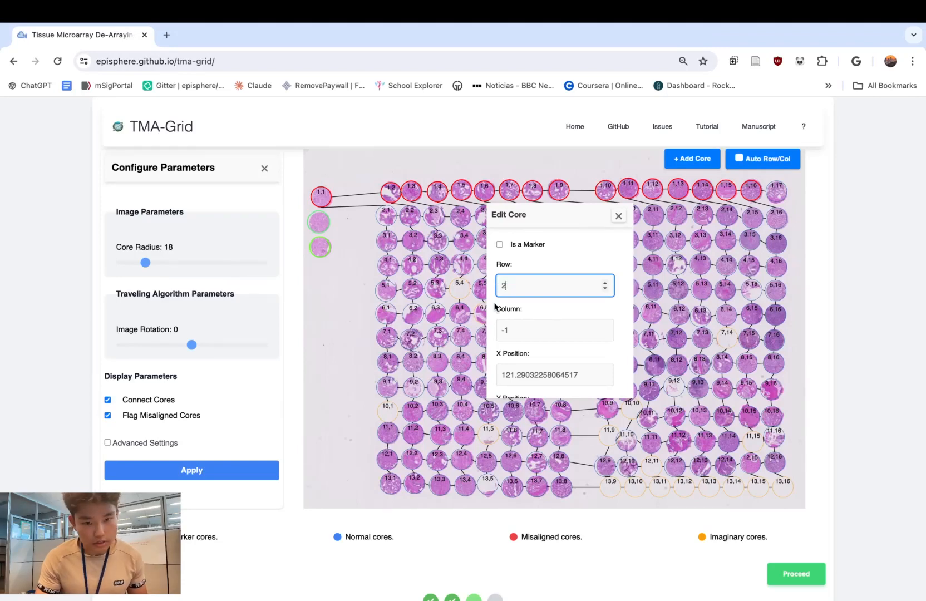
double_click(523, 334)
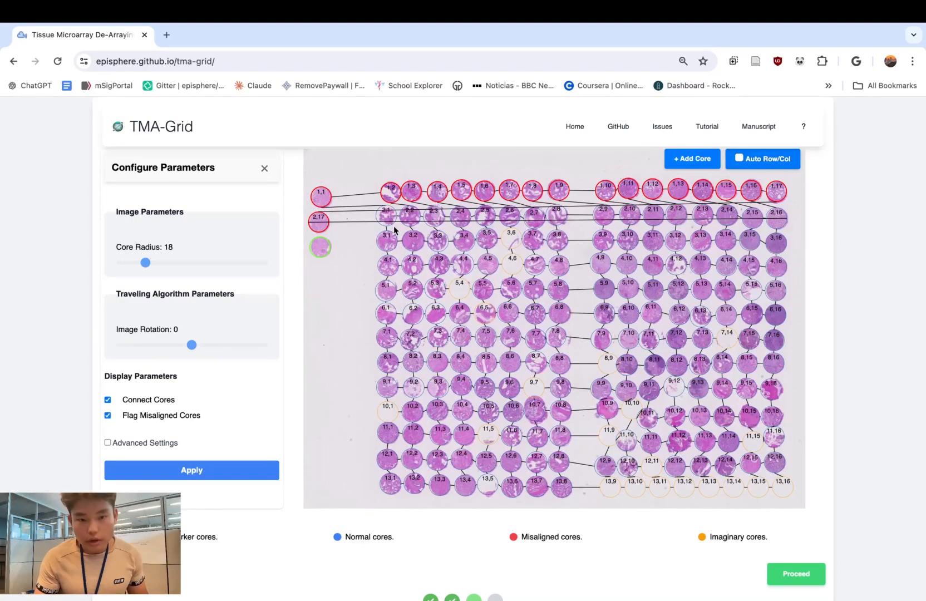
- Re-enable automatic row and column assignment and nudge the converted row 2 core to renumber its row
scroll(380, 228, "up", 3)
scroll(370, 238, "down", 4)
scroll(375, 228, "up", 4)
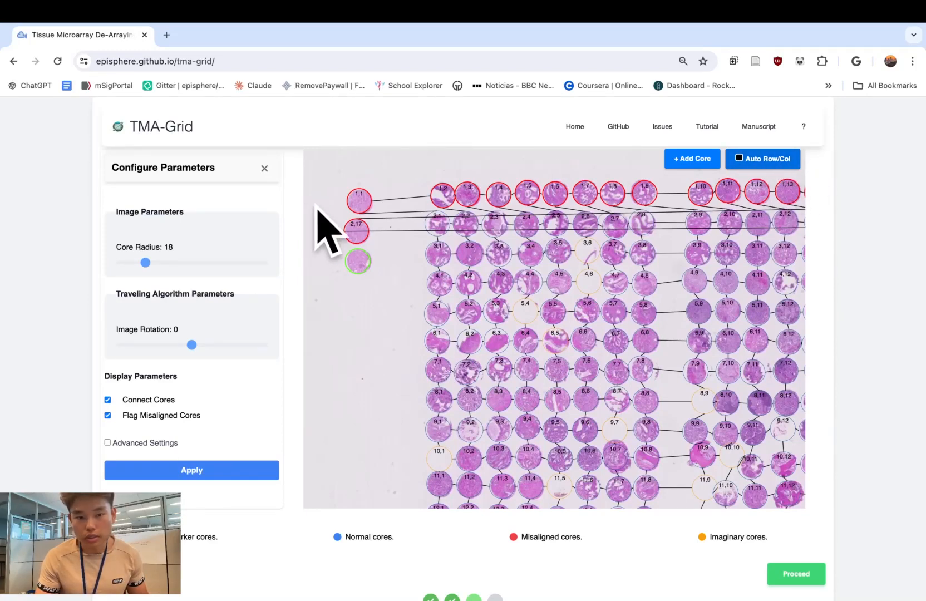
left_click_drag(356, 234, 357, 233)
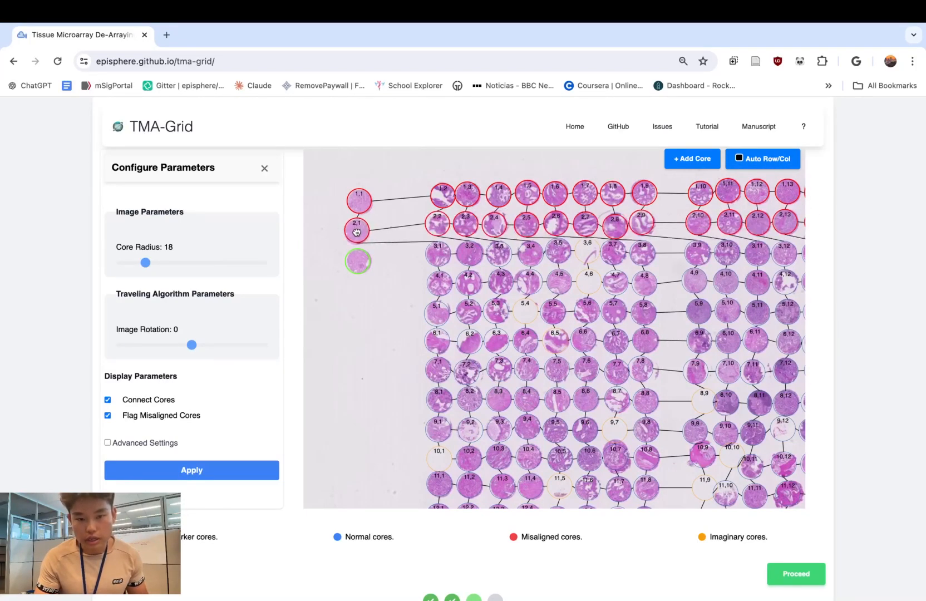
scroll(393, 259, "down", 3)
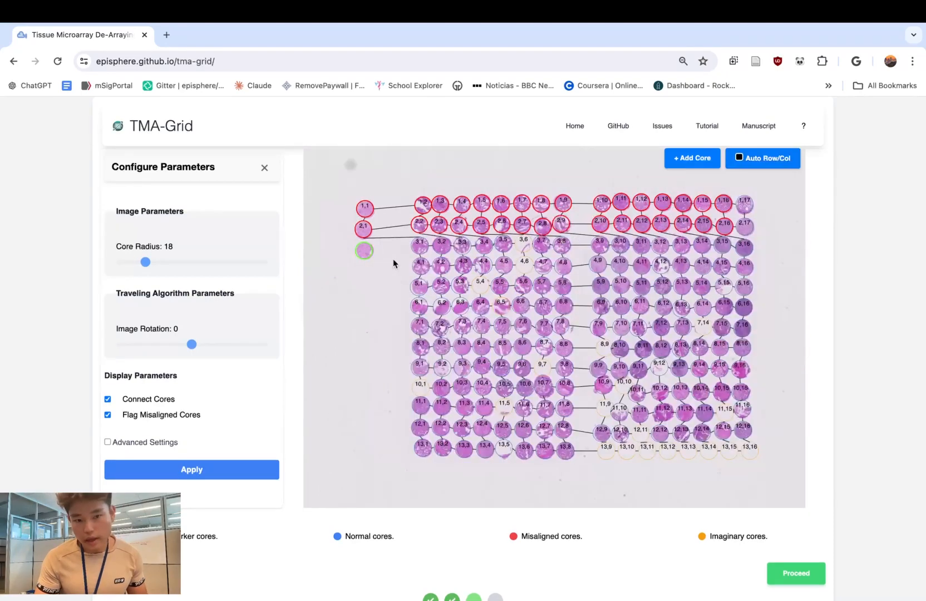
- Convert the lowest marker core into a regular core, assign it to row 2, column 17, and save it
left_click(362, 253)
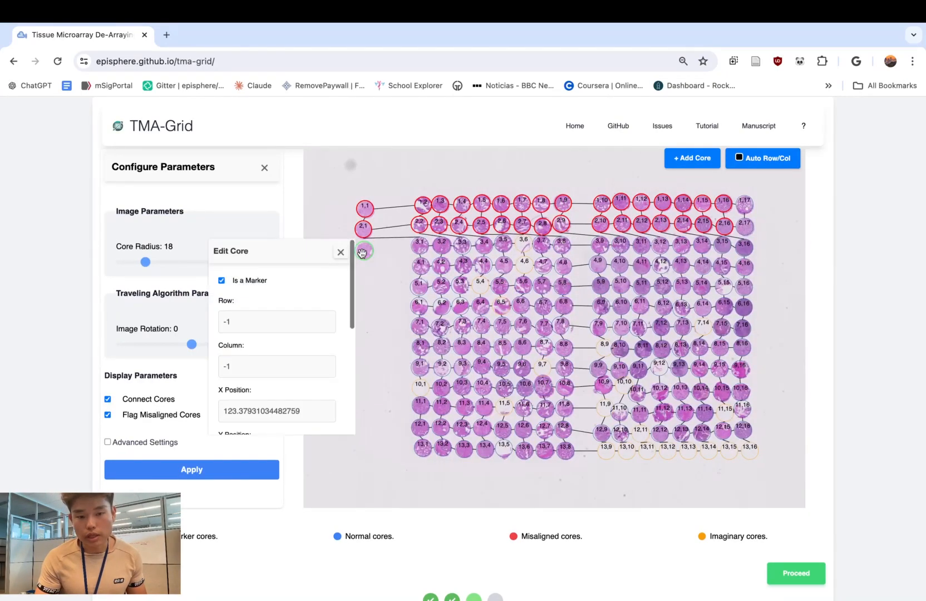
triple_click(256, 323)
type("2")
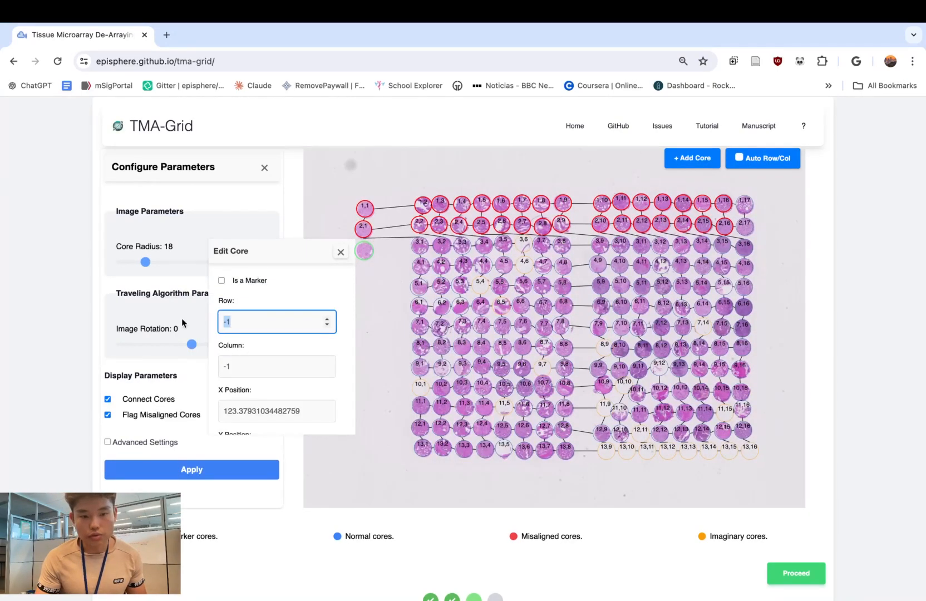
left_click(274, 366)
triple_click(273, 367)
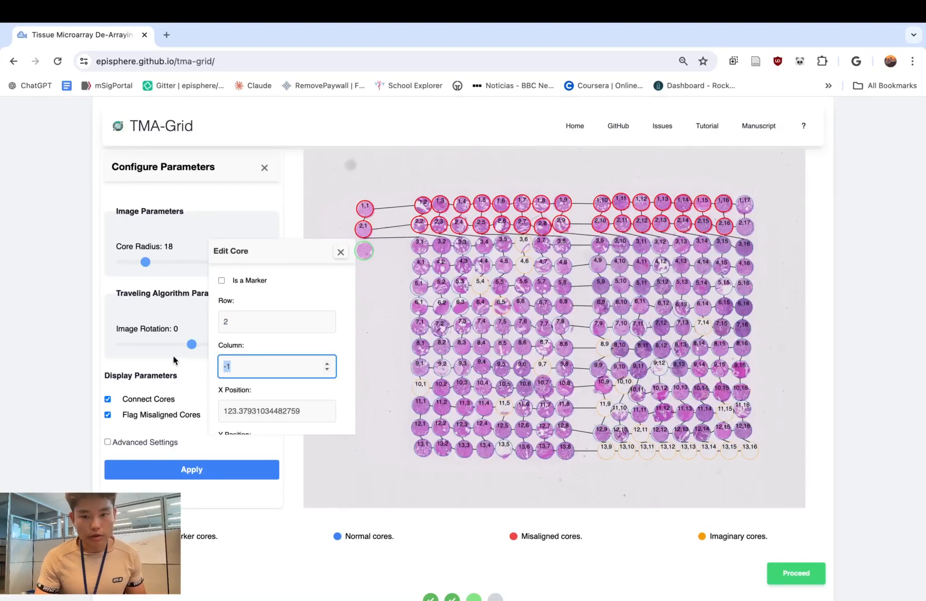
type("17")
scroll(267, 346, "down", 5)
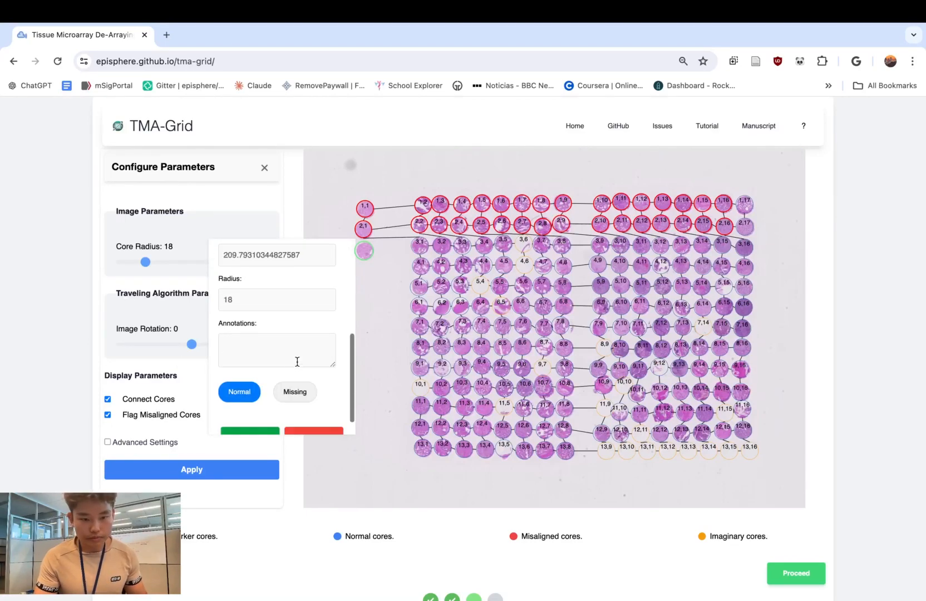
left_click(250, 415)
- Re-enable automatic row and column assignment, nudge the converted core to renumber row 3, and proceed to the virtual grid
left_click(739, 158)
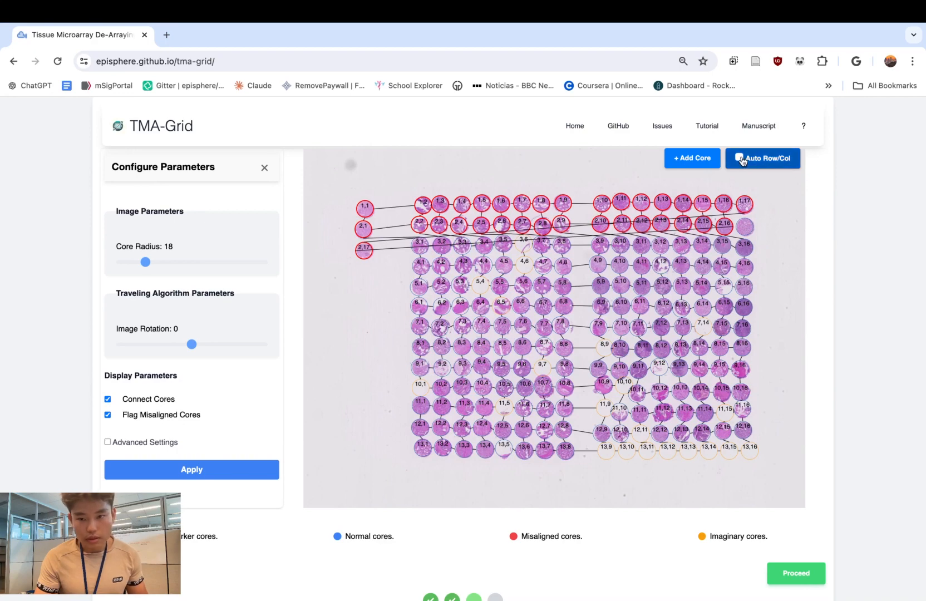
left_click_drag(363, 250, 364, 248)
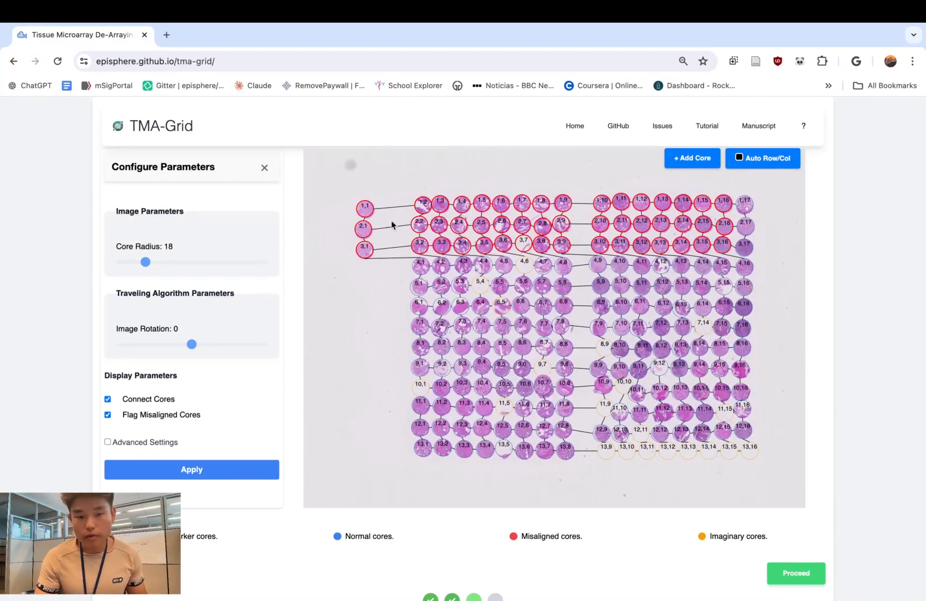
left_click(797, 573)
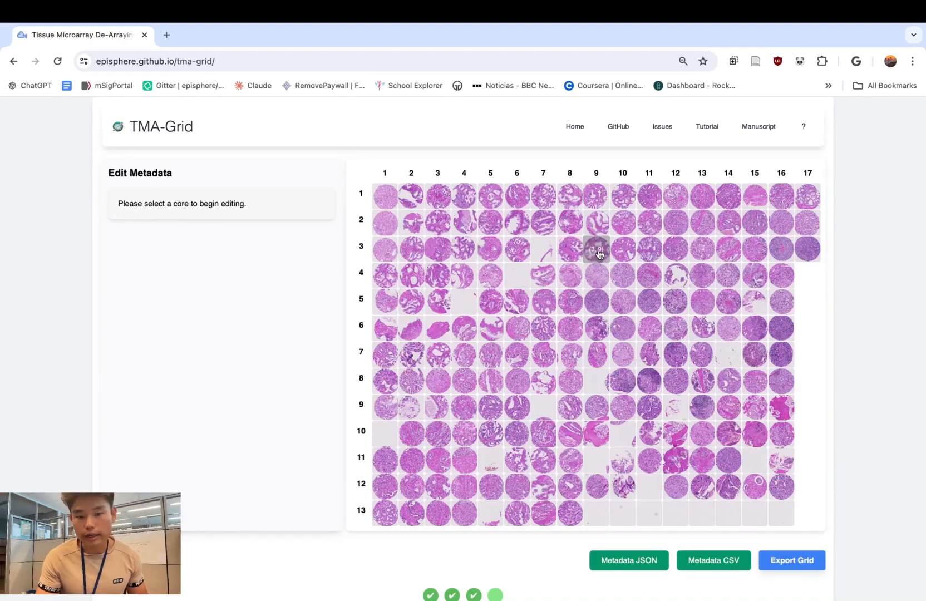
- Examine the metadata of the cores at row 3, column 8 and row 2, column 8, including position, radius and status flags
left_click(570, 249)
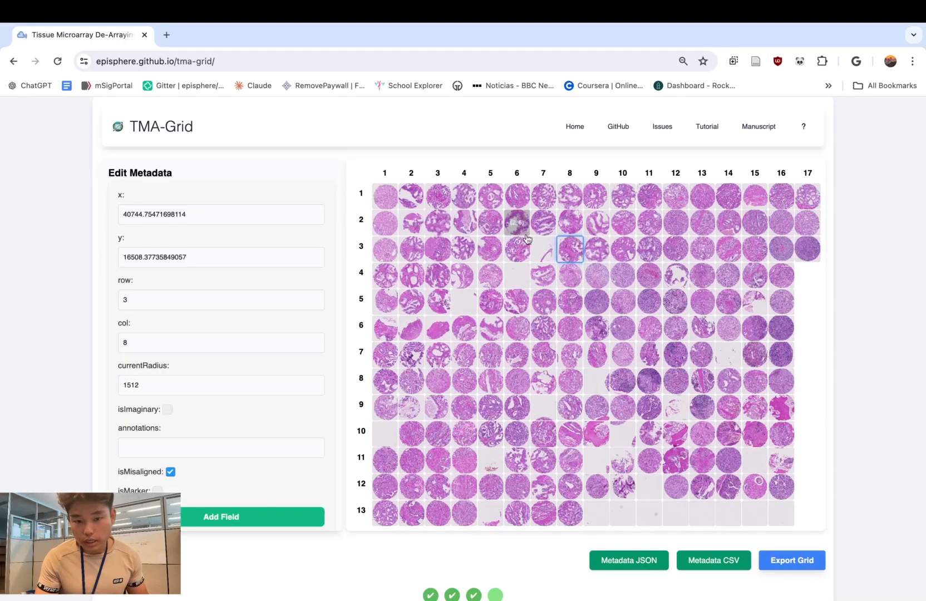
left_click(570, 222)
scroll(252, 287, "down", 5)
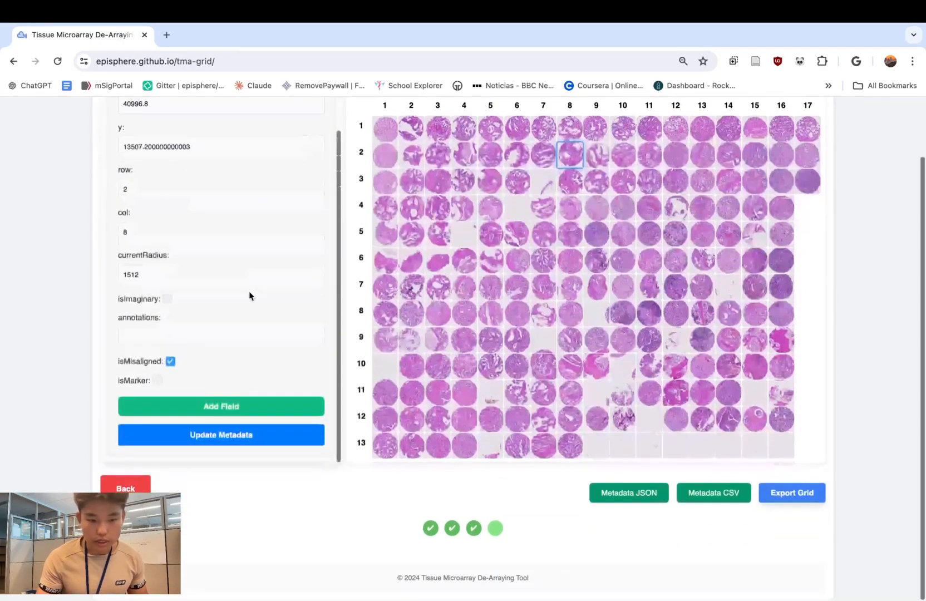
scroll(249, 291, "up", 5)
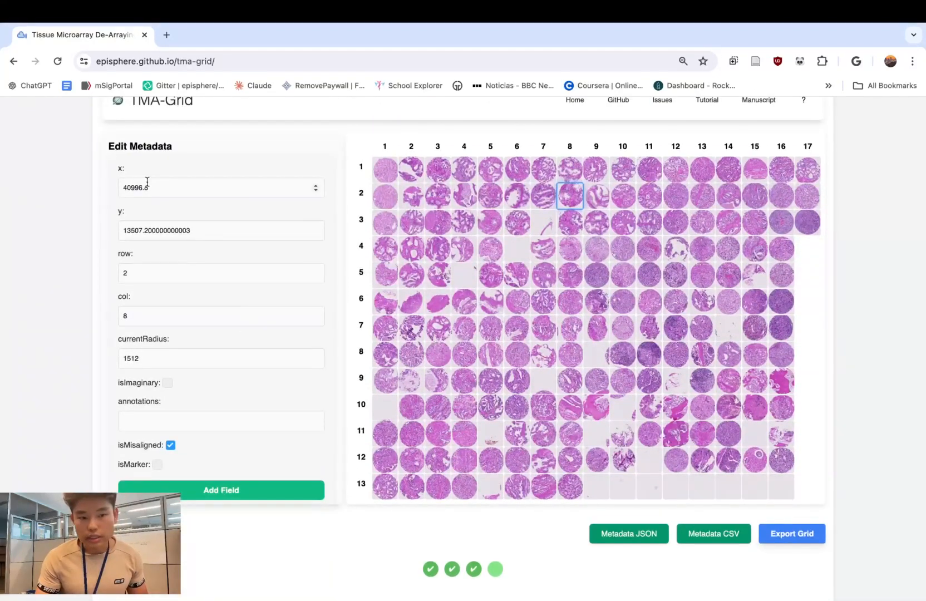
left_click(156, 187)
left_click_drag(156, 188, 121, 188)
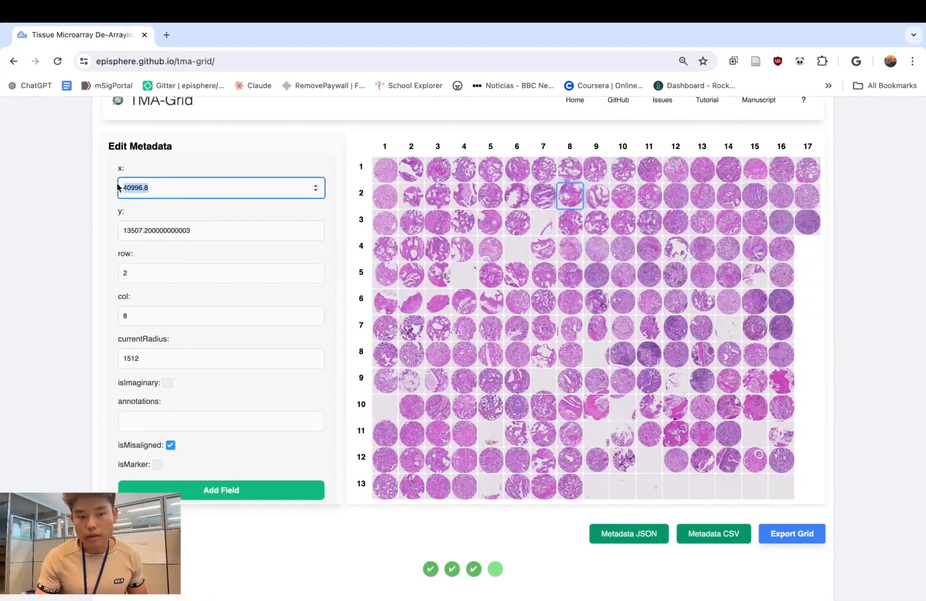
left_click(187, 193)
left_click(212, 233)
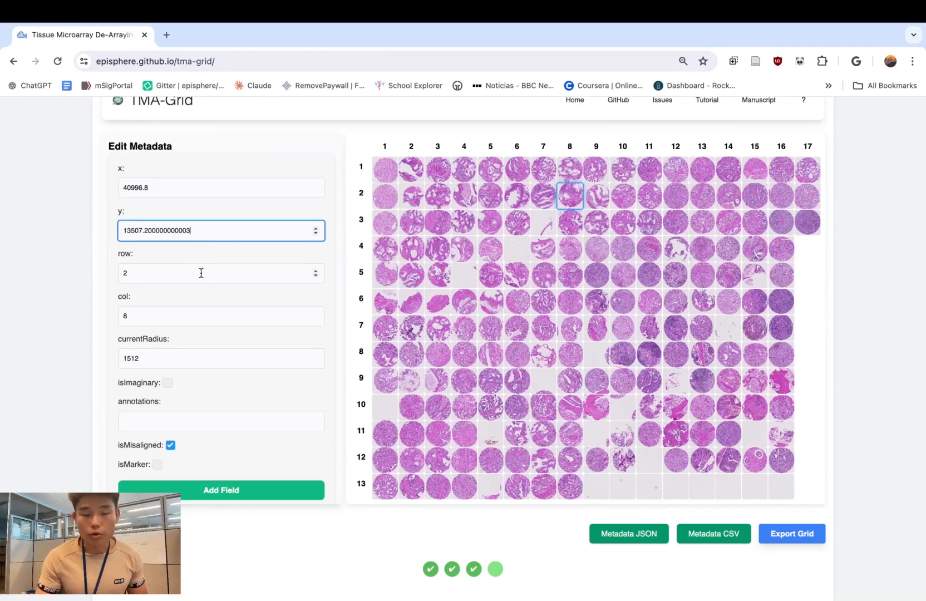
scroll(207, 275, "down", 1)
left_click(227, 277)
left_click(186, 240)
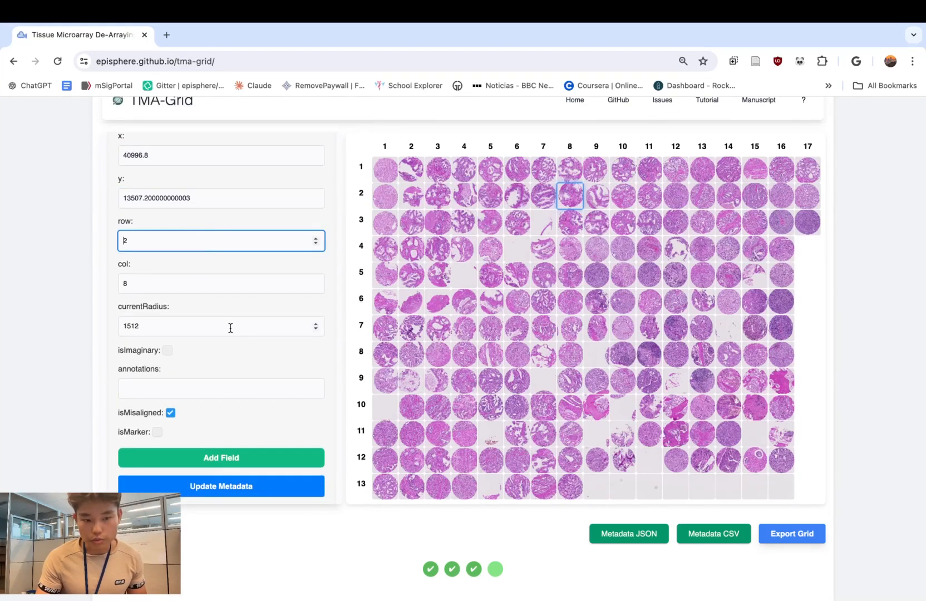
double_click(240, 325)
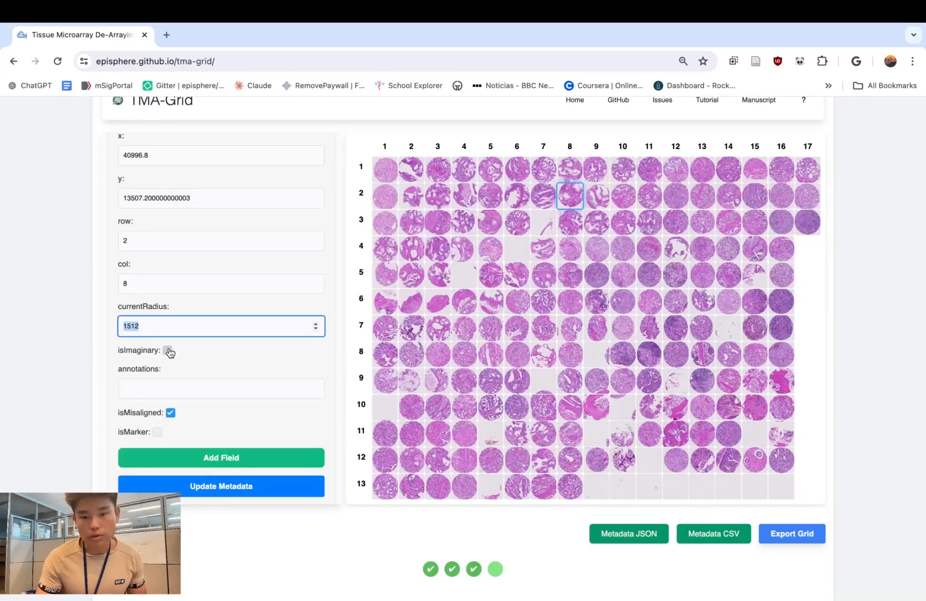
- Add a custom field HasCancerCells with the value No to the core at row 4, column 6, and update its metadata
left_click(515, 249)
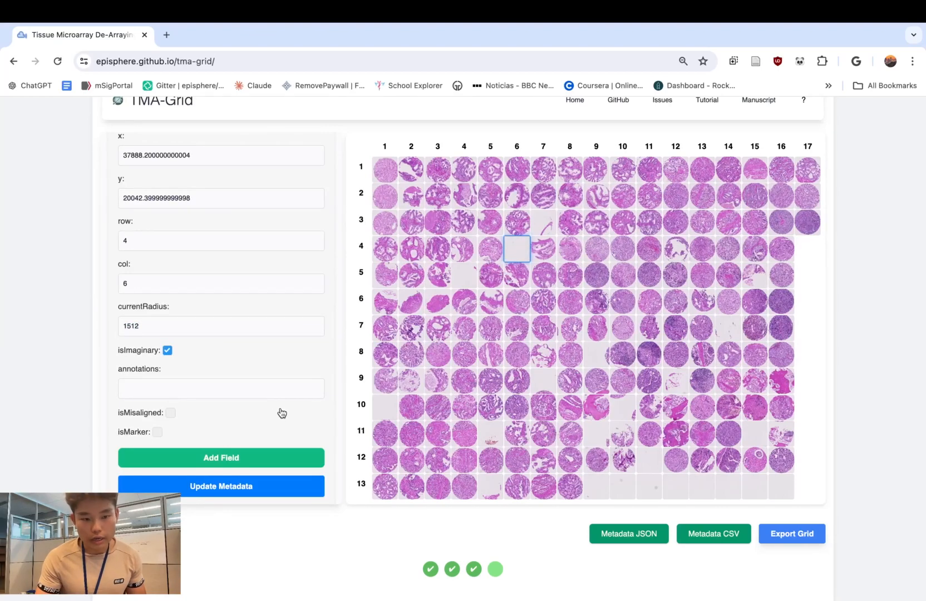
scroll(301, 357, "up", 1)
scroll(302, 357, "down", 2)
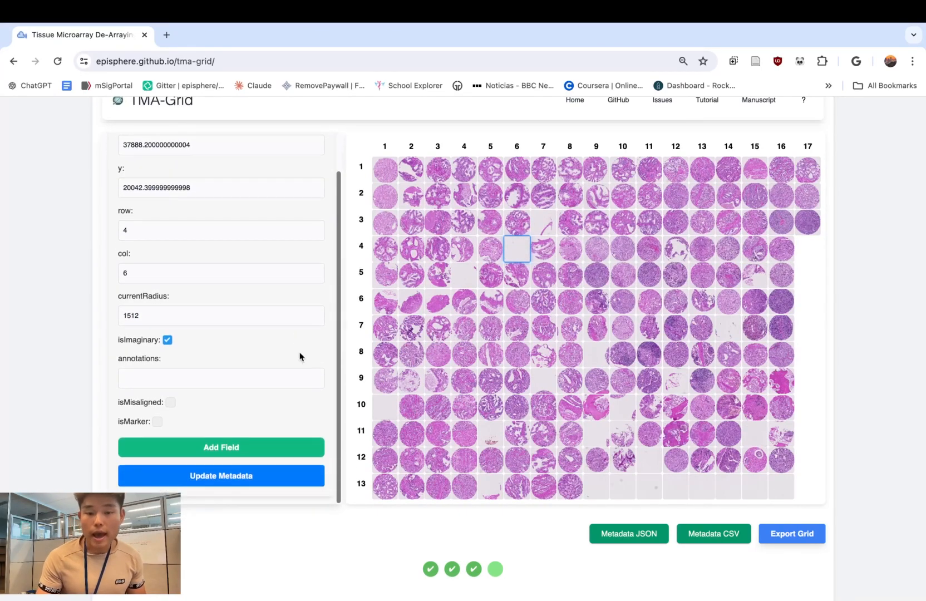
left_click(226, 450)
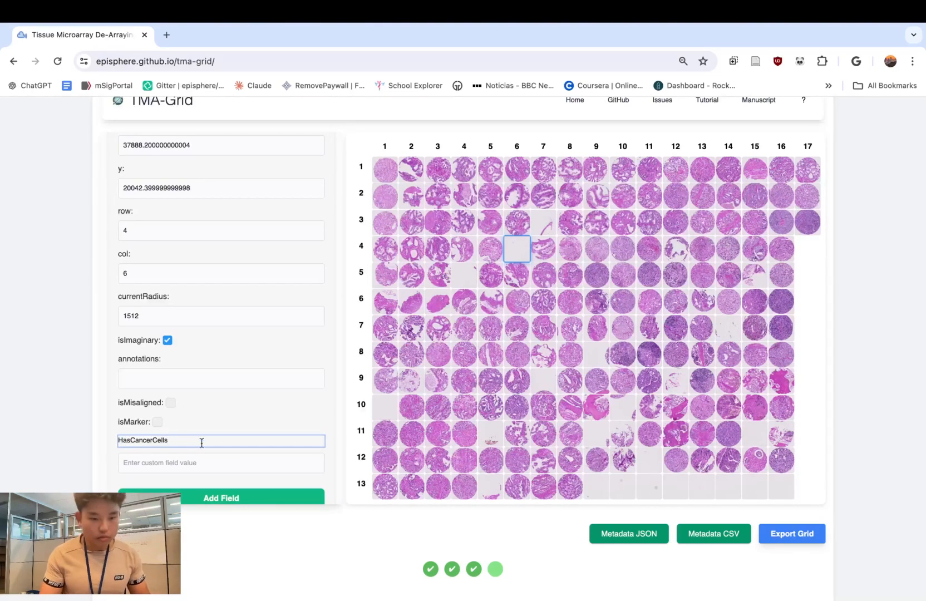
left_click(230, 464)
type("No")
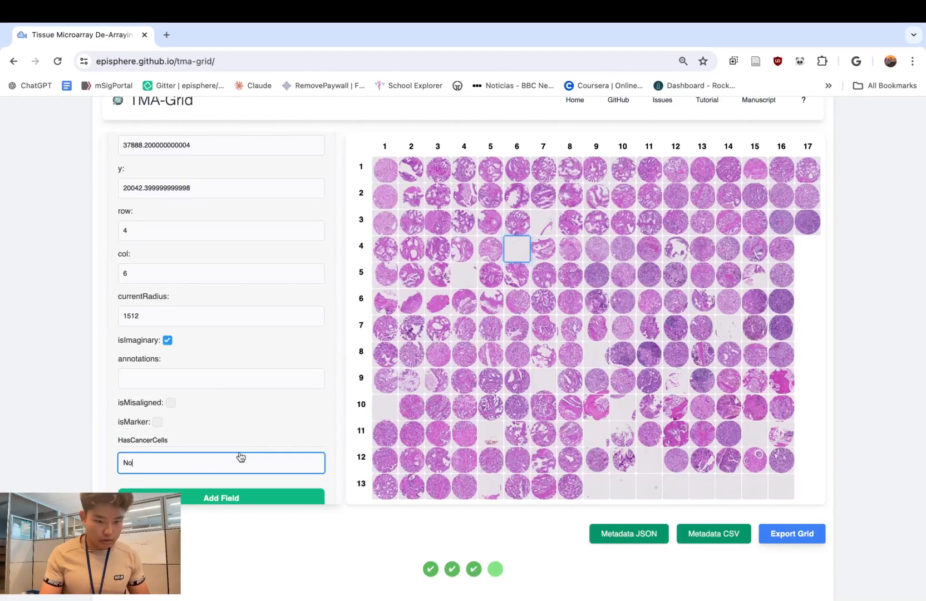
scroll(240, 458, "down", 1)
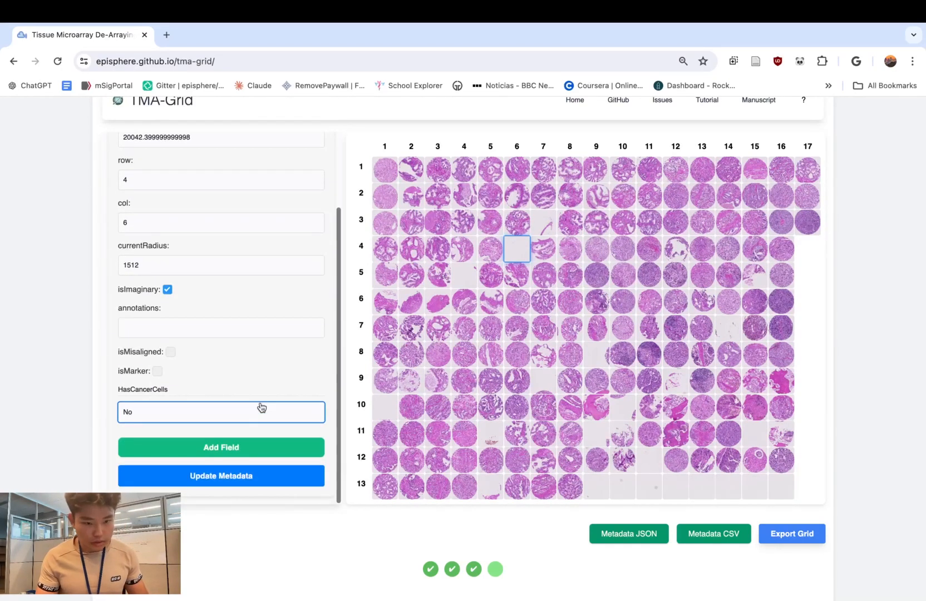
left_click(227, 478)
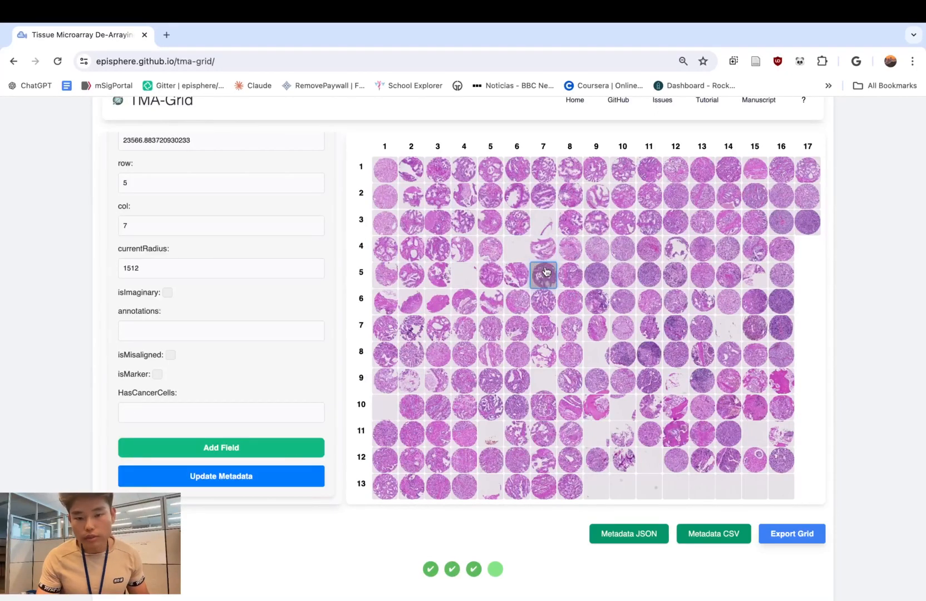
- Check other cores, such as row 3, column 8 and row 1, column 4, for the HasCancerCells field
scroll(567, 217, "up", 1)
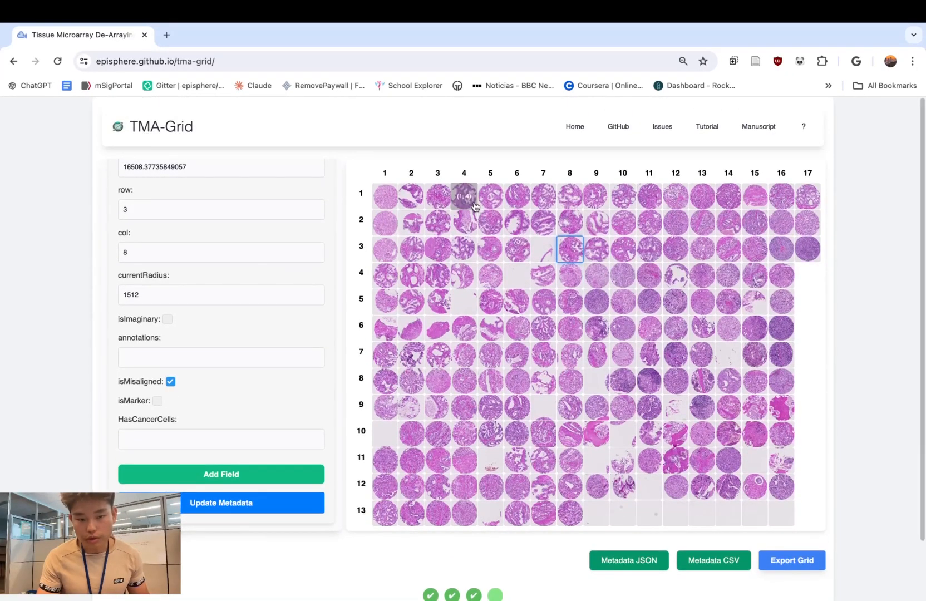
scroll(331, 241, "up", 2)
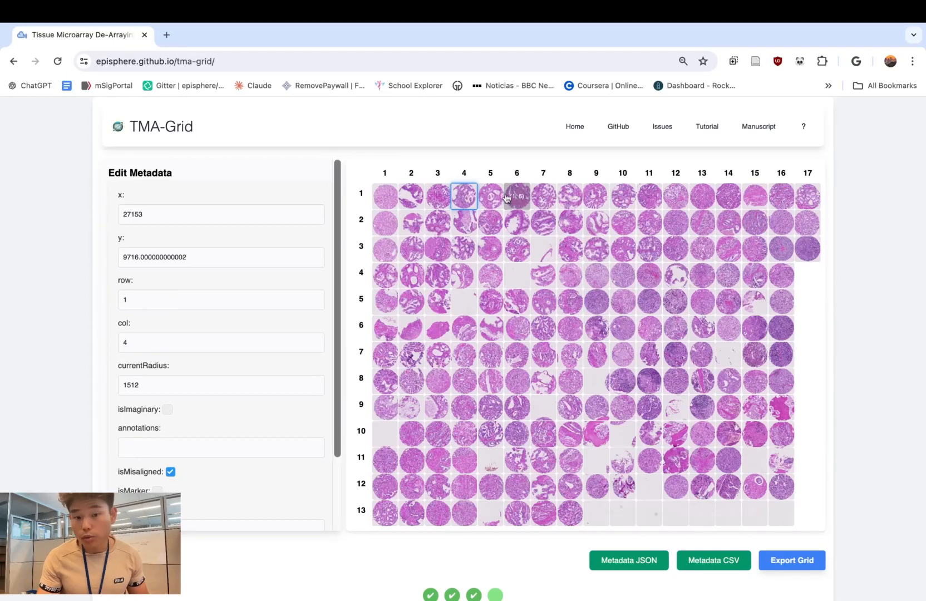
- Download the core metadata in both JSON and CSV formats
scroll(505, 165, "down", 1)
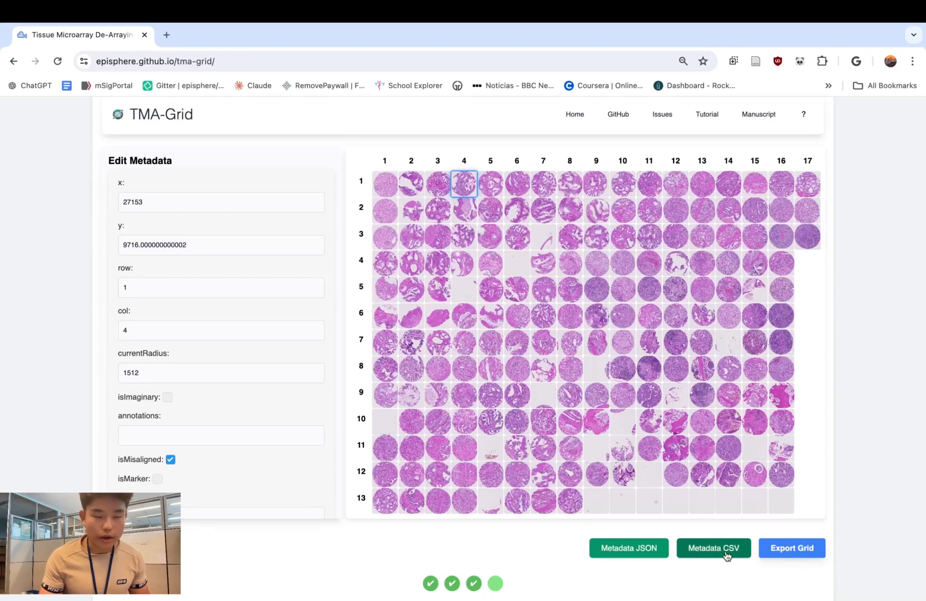
left_click(645, 553)
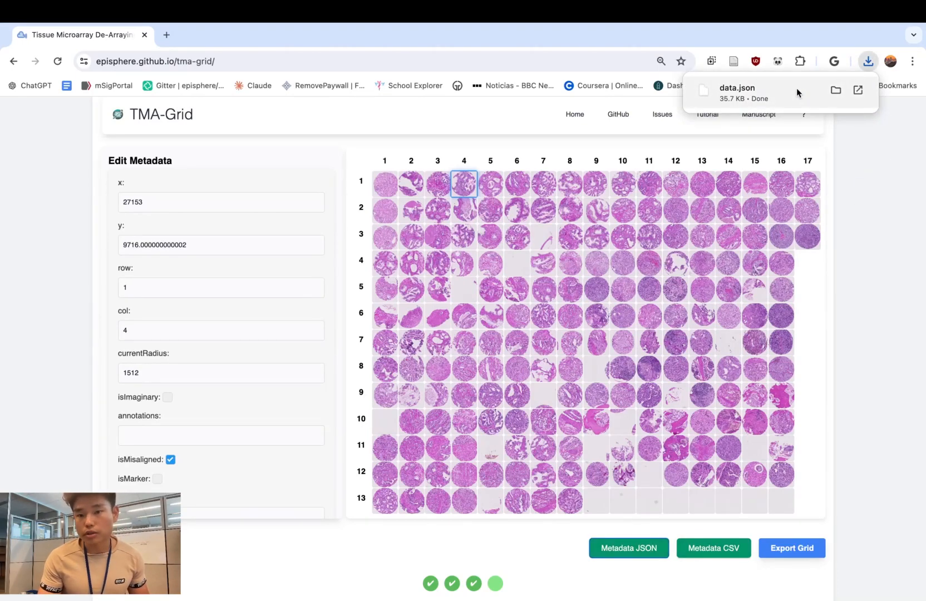
left_click(717, 550)
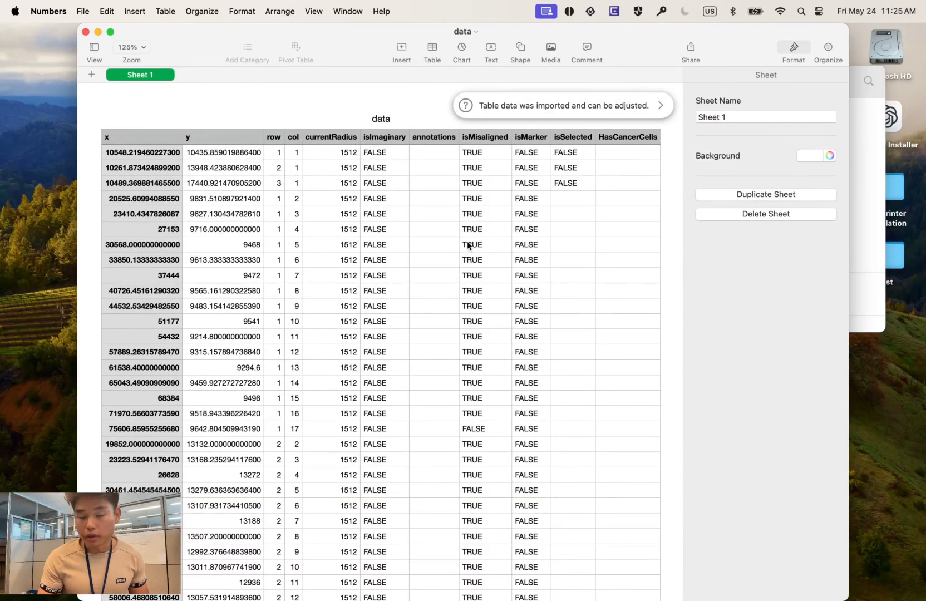
- Examine the exported CSV table in Numbers, covering its columns from x to HasCancerCells
left_click(369, 200)
left_click(274, 183)
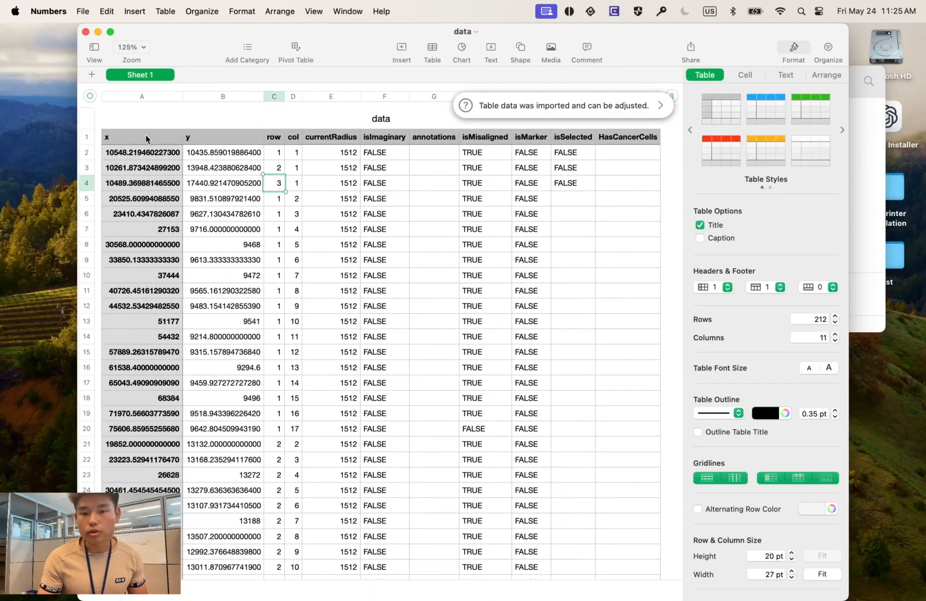
left_click_drag(148, 139, 613, 222)
left_click(624, 143)
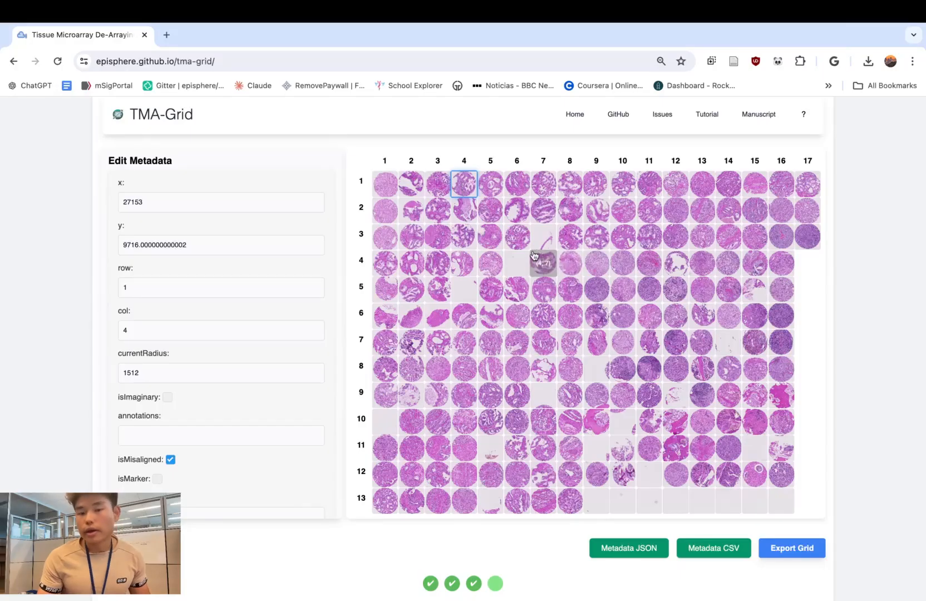
- Return to the TMA-Grid page, download the image of the core at row 2, column 7, and open it in Preview
left_click_drag(534, 256, 550, 235)
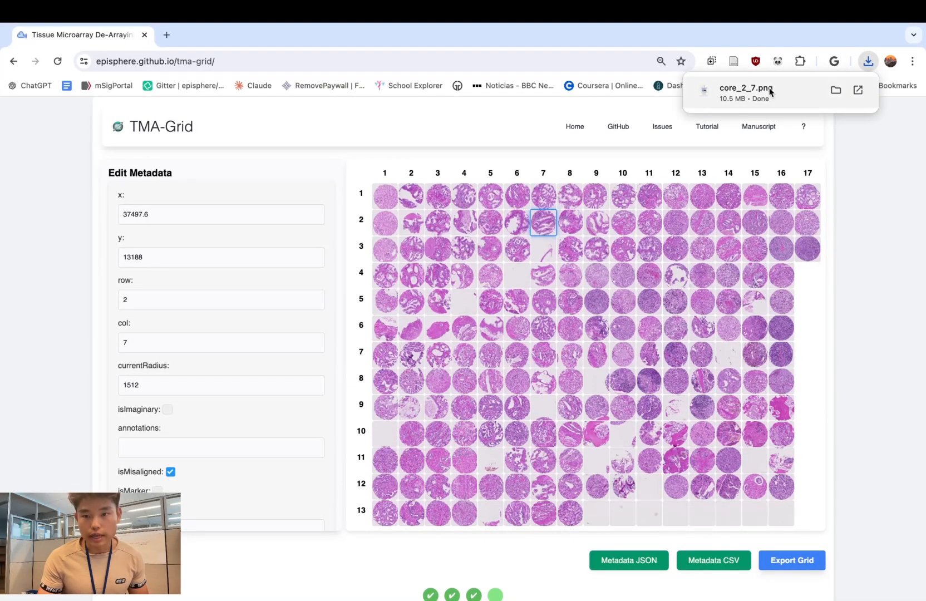
left_click(762, 93)
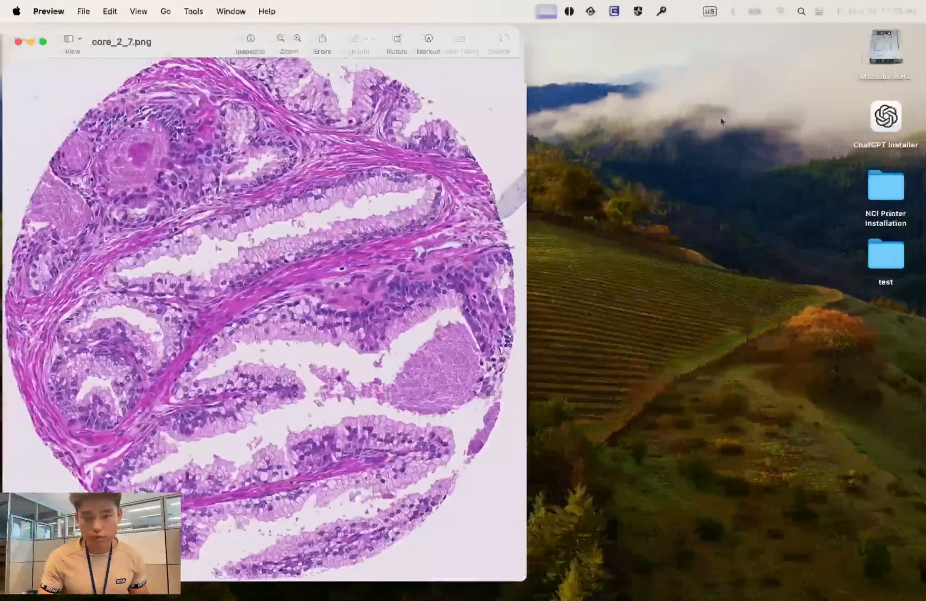
left_click_drag(213, 41, 395, 40)
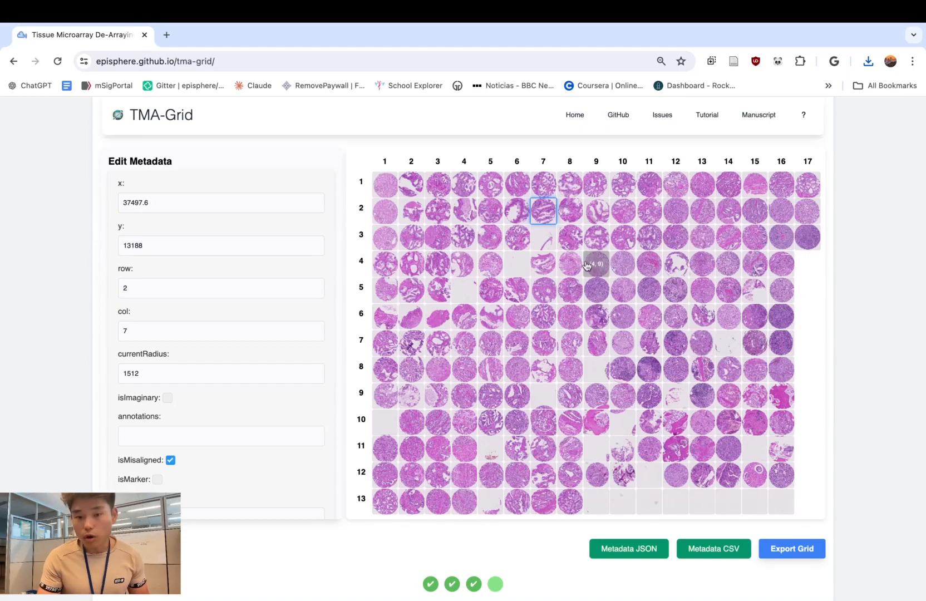
- Start exporting all cores of the grid and create a destination folder named Saved Cores inside Downloads
scroll(523, 262, "up", 1)
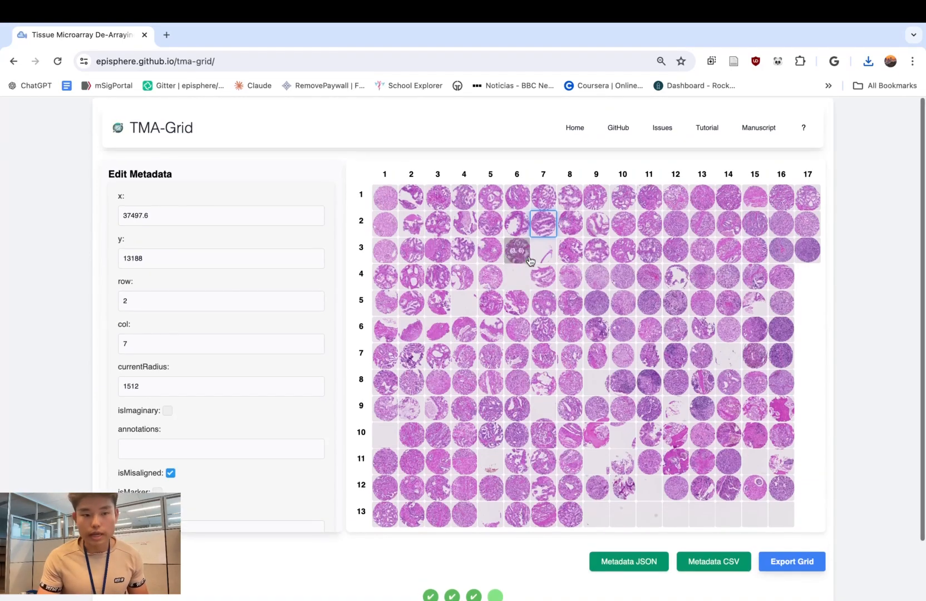
left_click(802, 565)
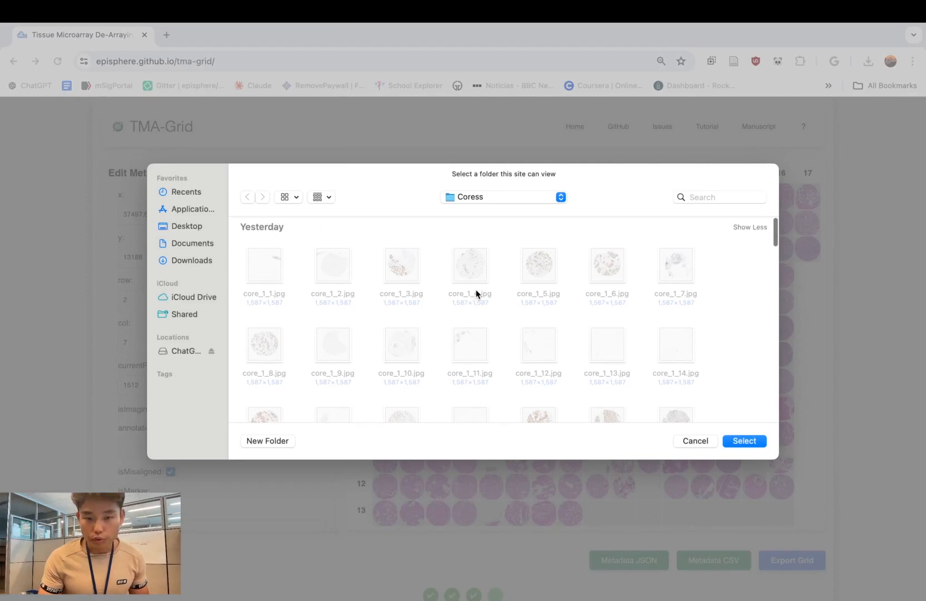
left_click(194, 260)
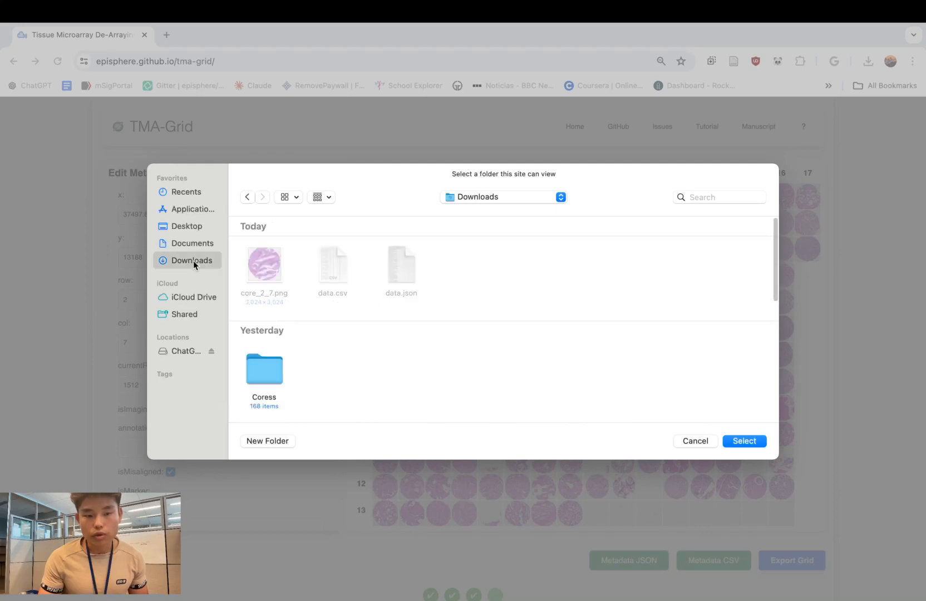
left_click(271, 446)
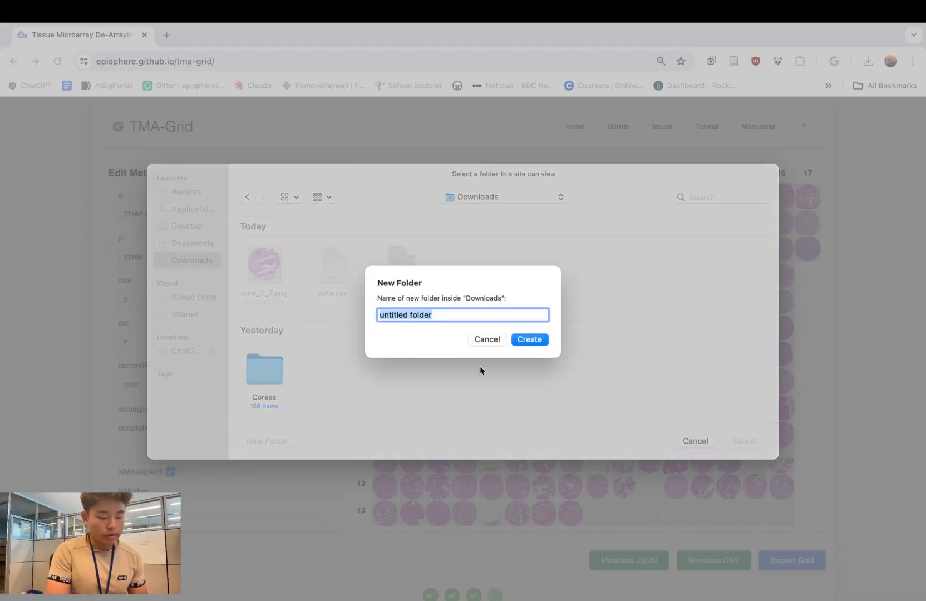
type("Saved Cpres")
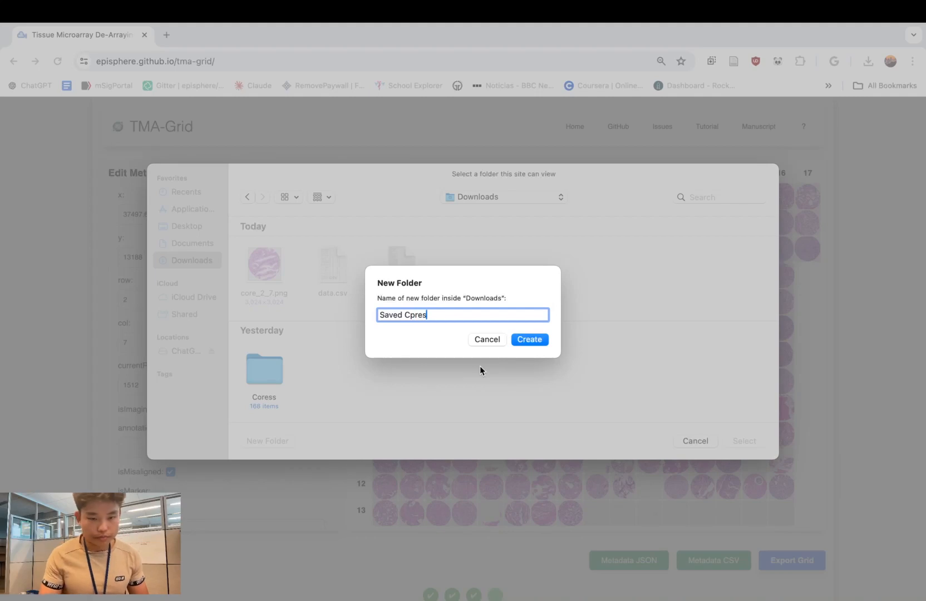
key("Return")
- Choose the new folder as the export destination and allow the site to view and save files in it
left_click(743, 441)
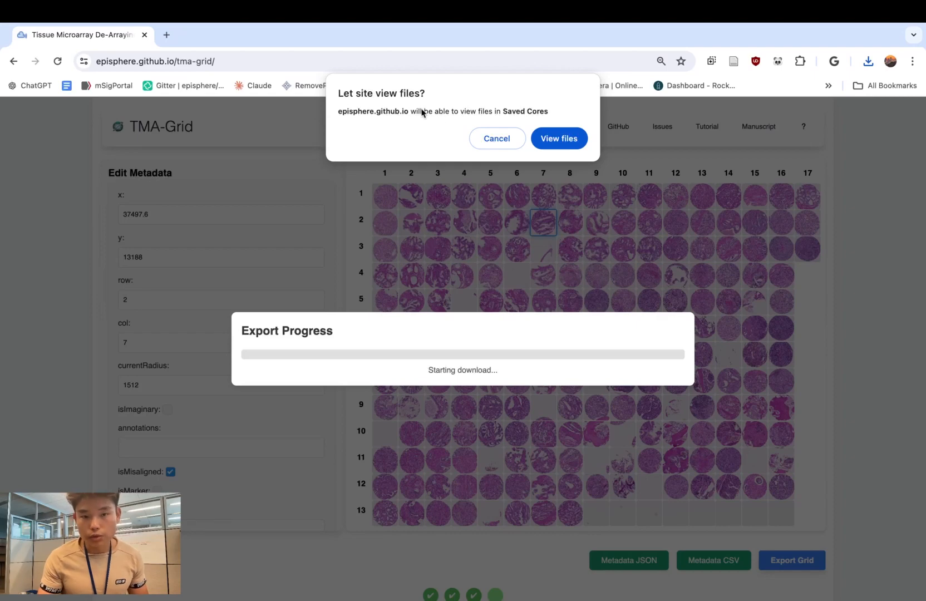
left_click(574, 143)
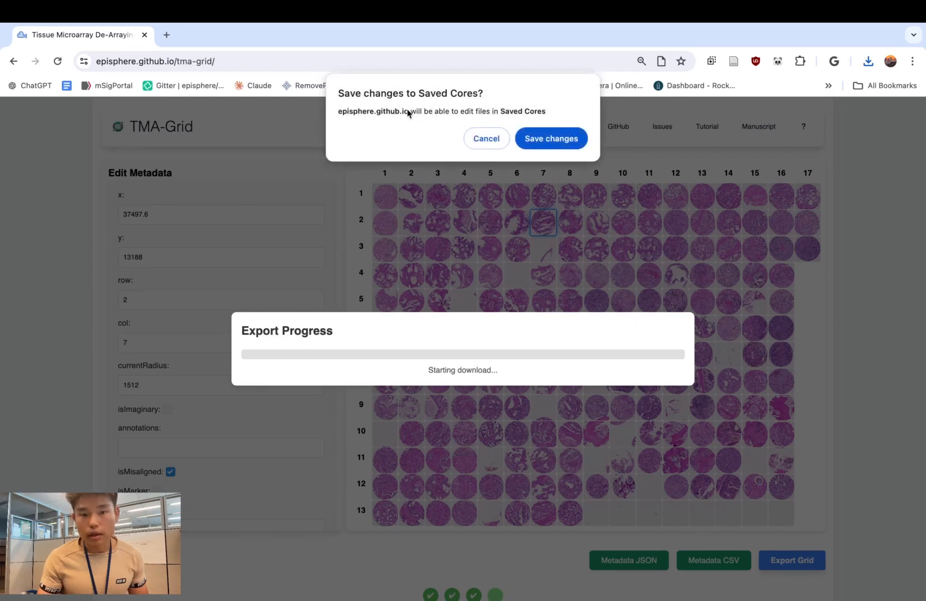
left_click(566, 146)
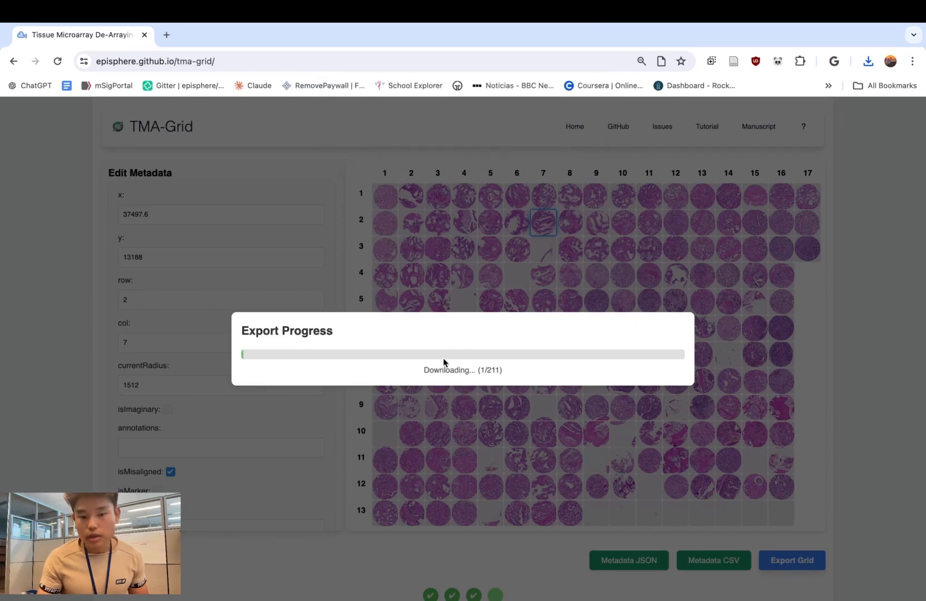
left_click_drag(426, 370, 461, 371)
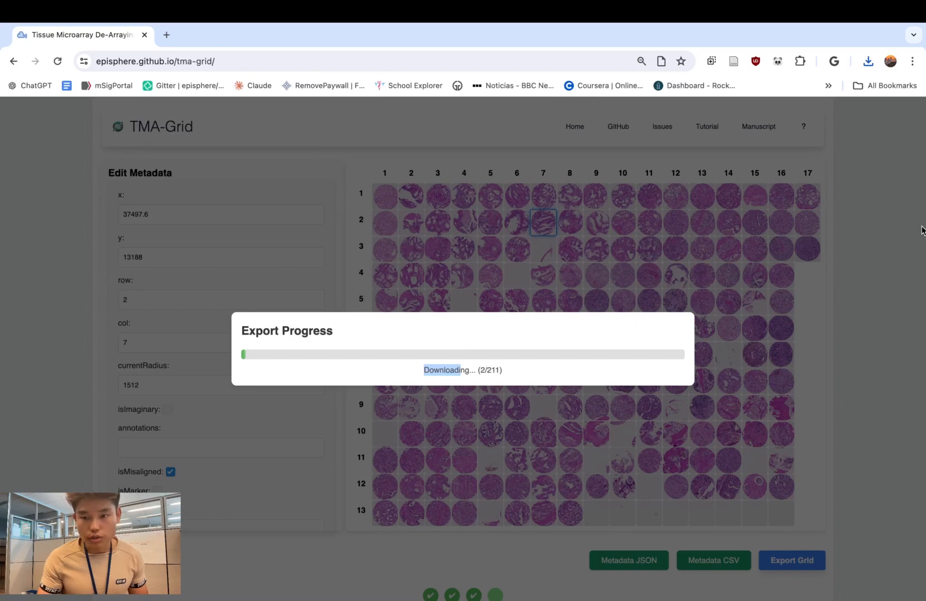
- Switch to Finder and look through the exported core images in the Saved Cores folder, moving the window beside the grid
mouse_move(913, 229)
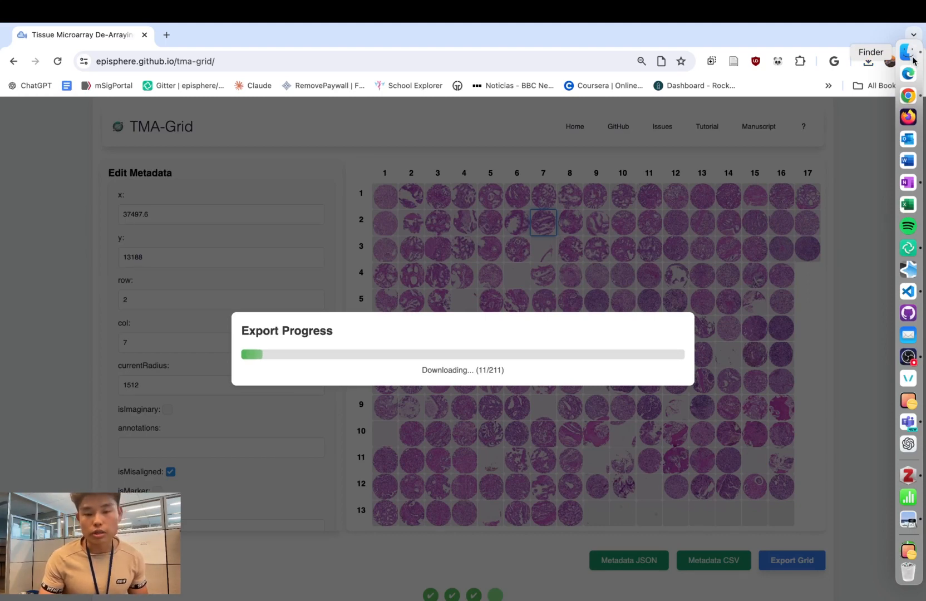
left_click(908, 52)
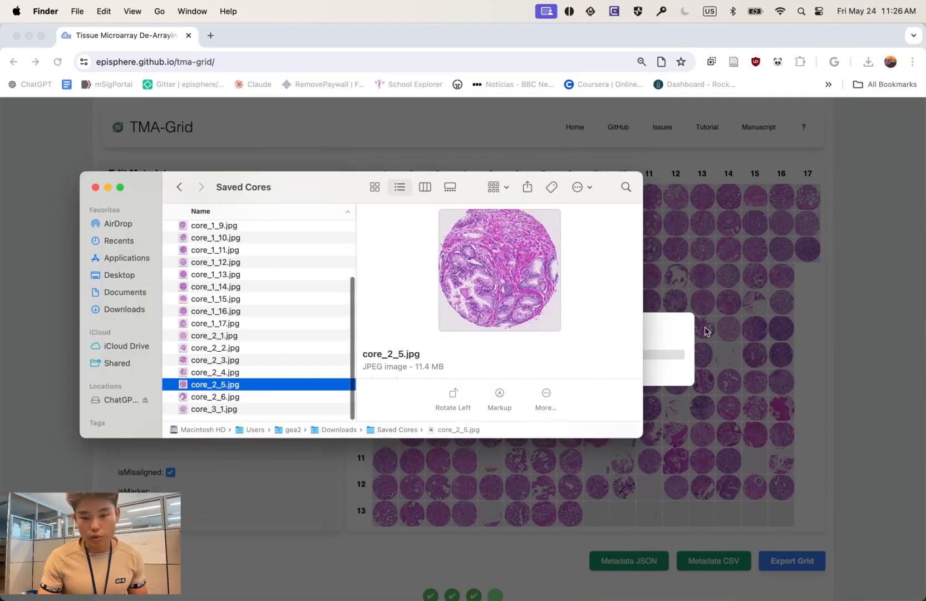
left_click_drag(267, 193, 699, 137)
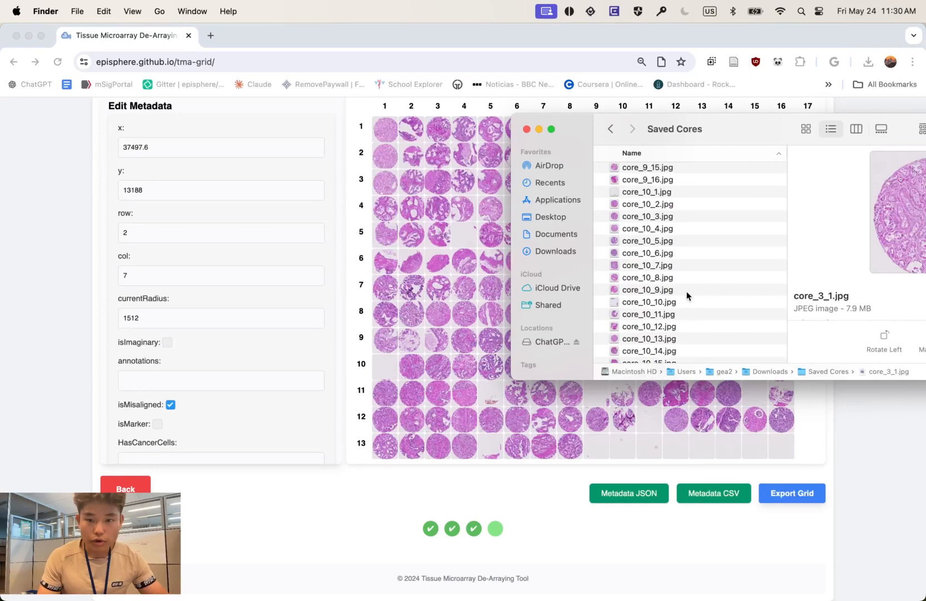
scroll(686, 291, "down", 5)
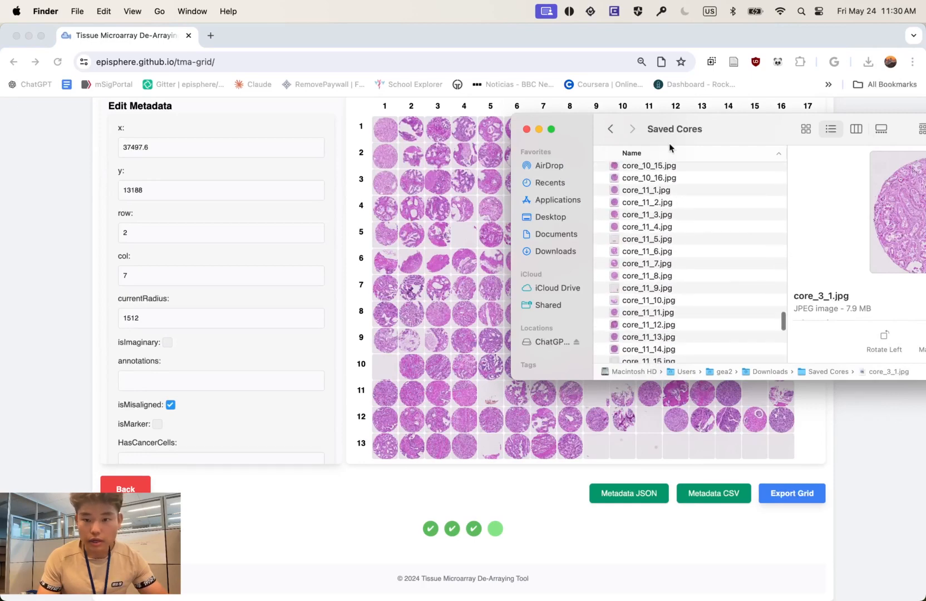
left_click_drag(745, 121, 592, 100)
scroll(523, 273, "down", 10)
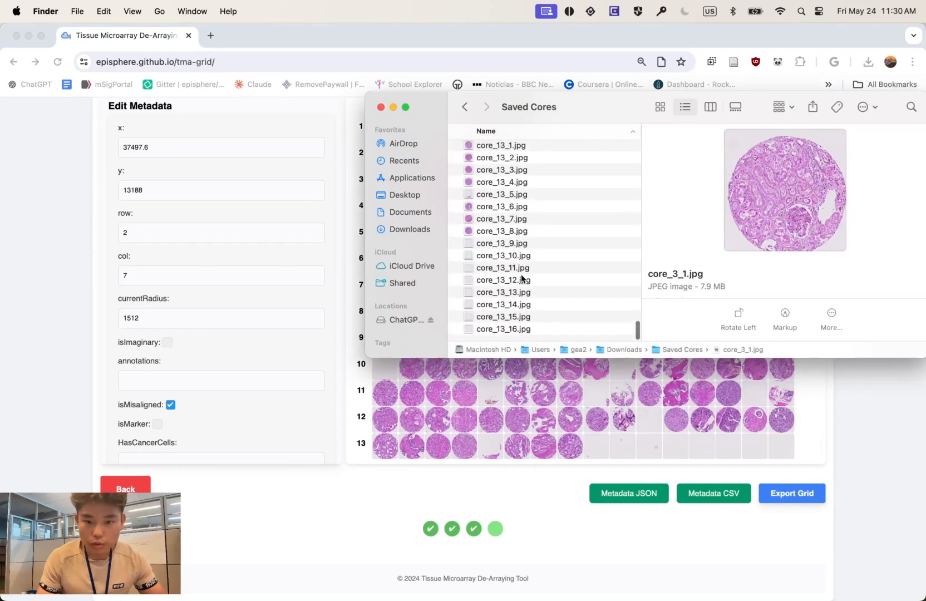
scroll(523, 273, "up", 15)
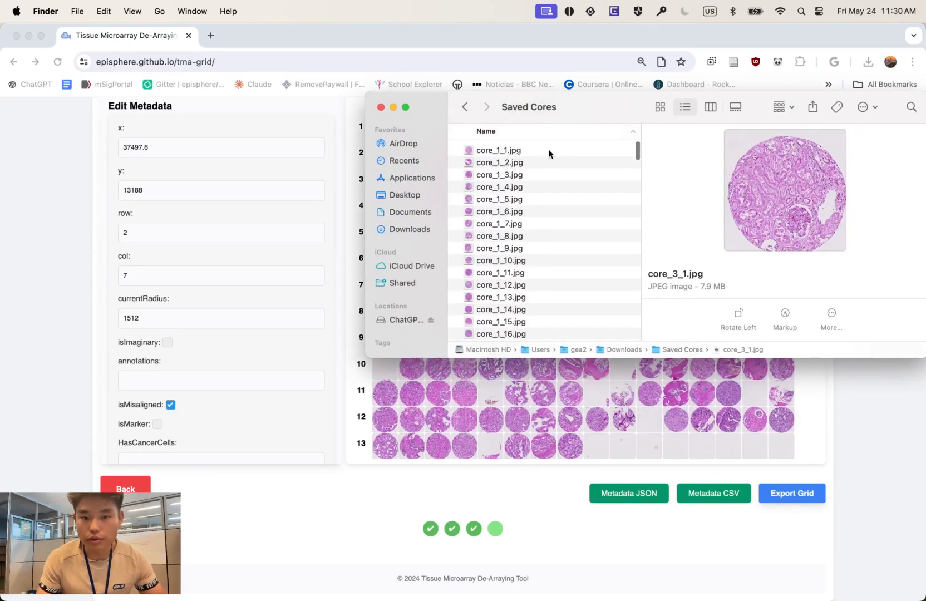
- View core_1_12.jpg in Preview, close the image, and close the Saved Cores folder window
double_click(483, 284)
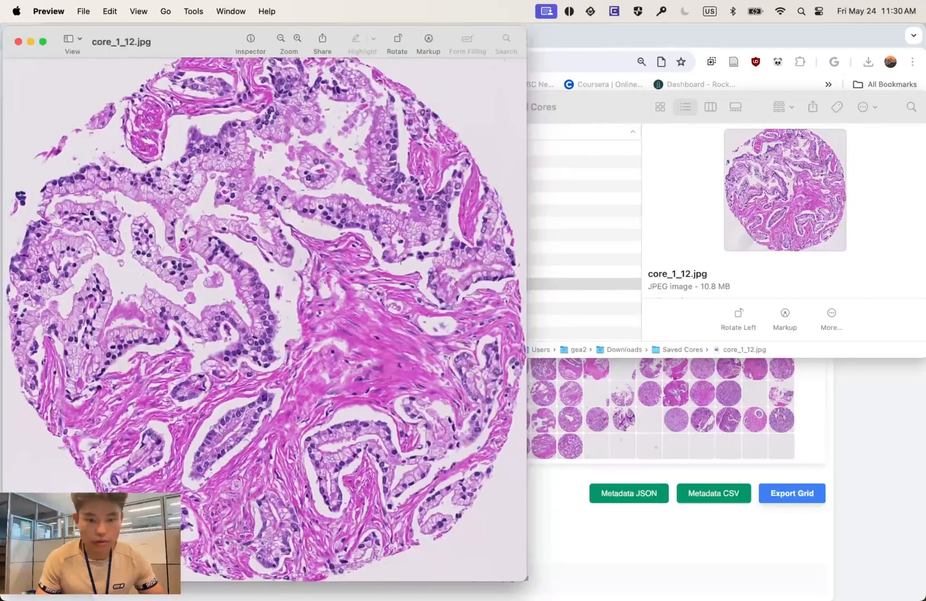
left_click(17, 42)
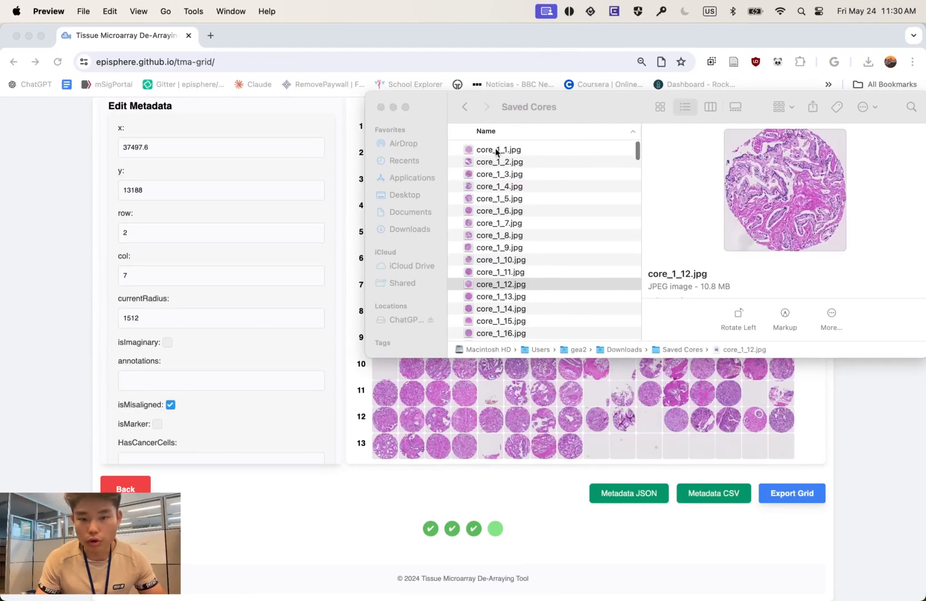
left_click(474, 156)
scroll(472, 155, "right", 1)
scroll(555, 178, "right", 3)
scroll(567, 173, "left", 3)
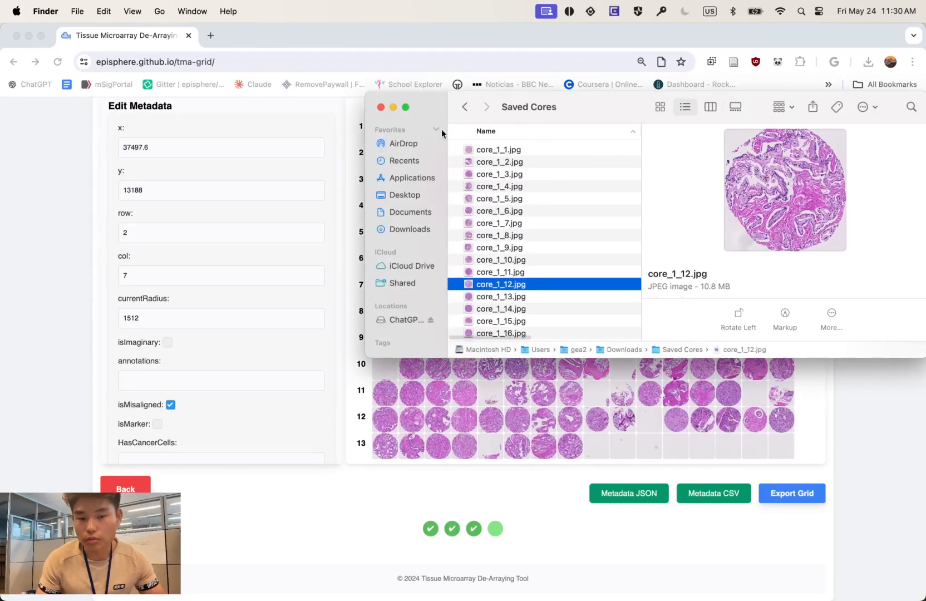
left_click(378, 107)
- Show the TMA-Grid page's help on utilizing the virtual grid and read its editing and export instructions
scroll(808, 173, "up", 2)
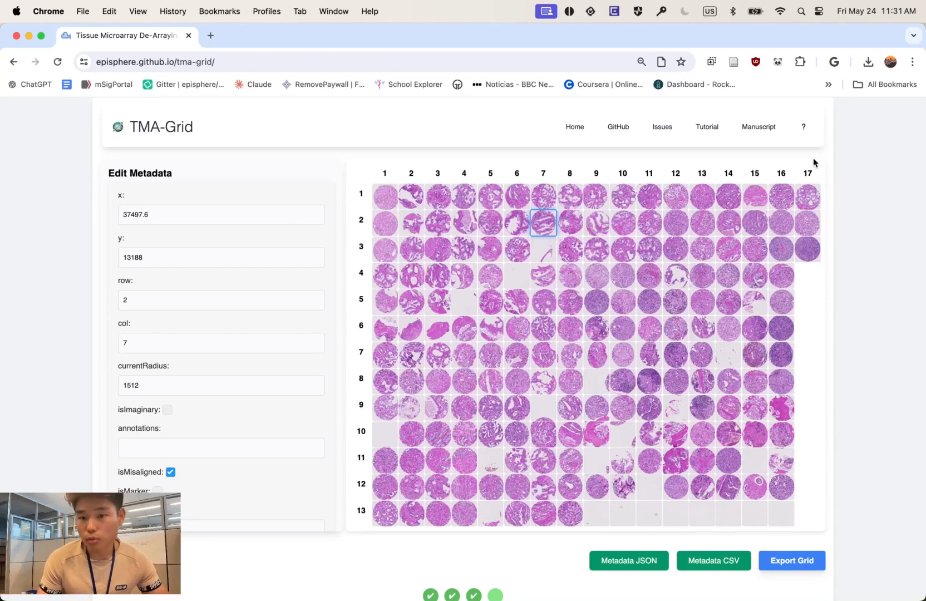
left_click(806, 130)
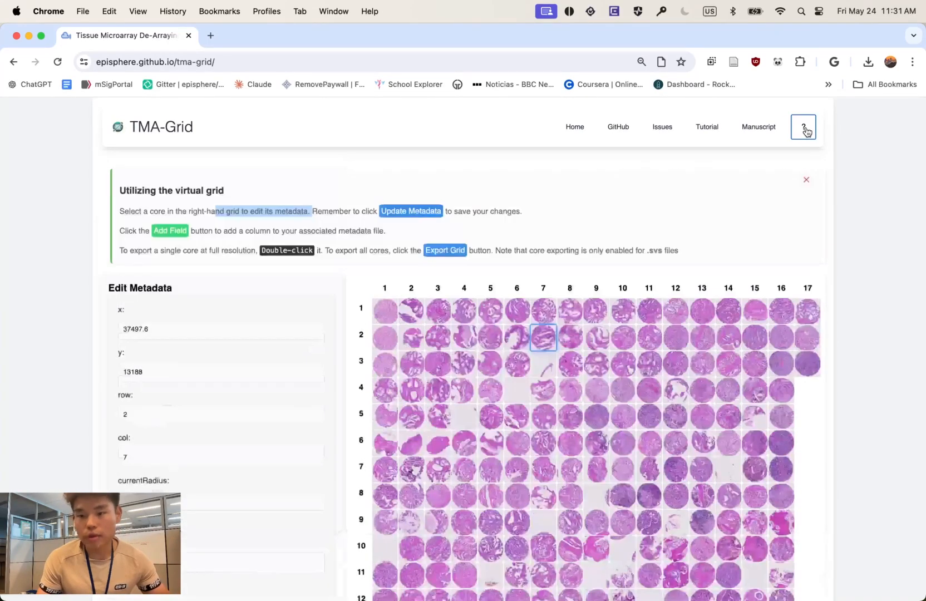
left_click(274, 239)
scroll(280, 230, "down", 1)
scroll(383, 232, "up", 3)
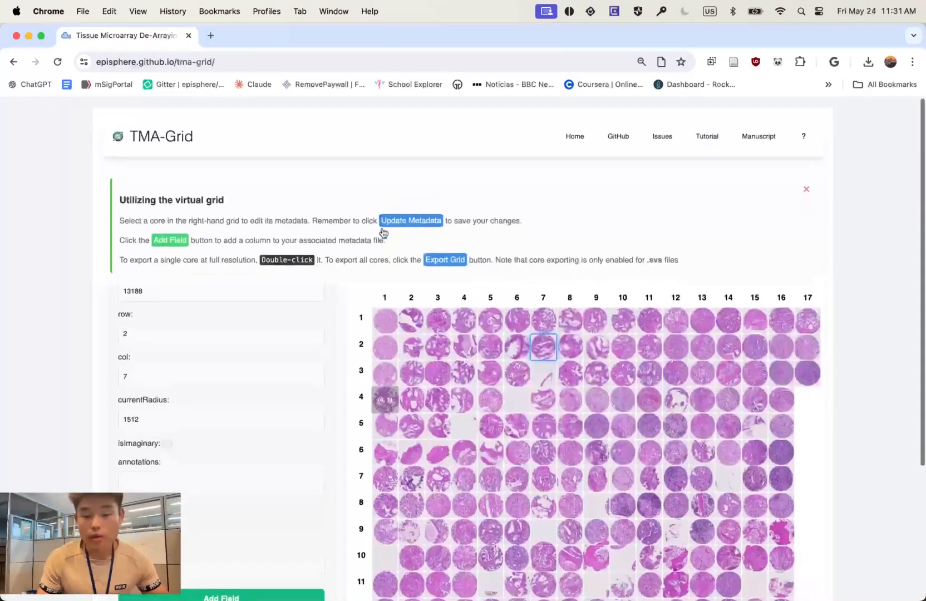